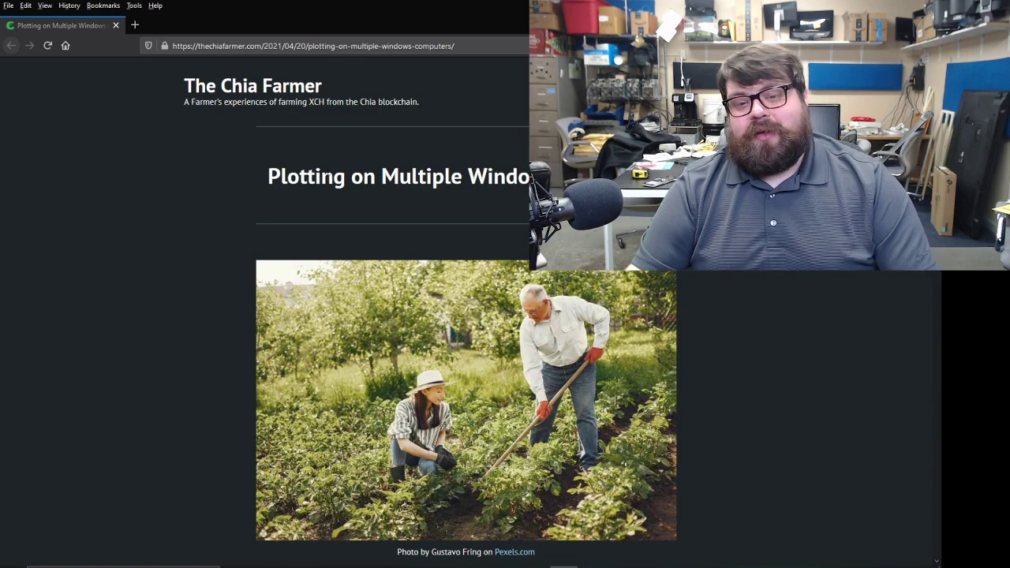
- Read the article's instructions for showing the Chia keys and passing the farmer and pool public keys to a second PC
scroll(343, 162, "down", 3)
scroll(344, 162, "down", 3)
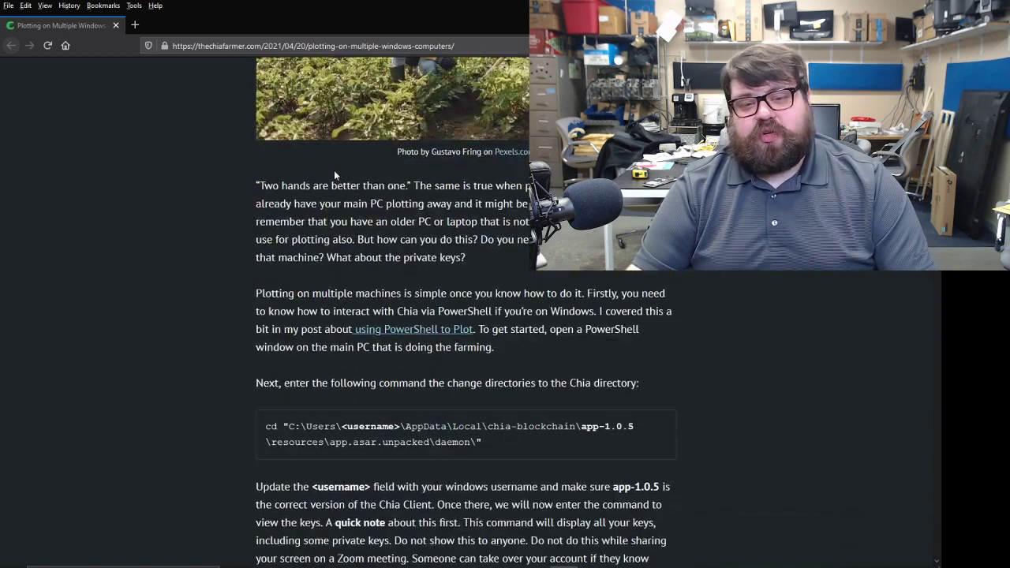
scroll(306, 233, "down", 3)
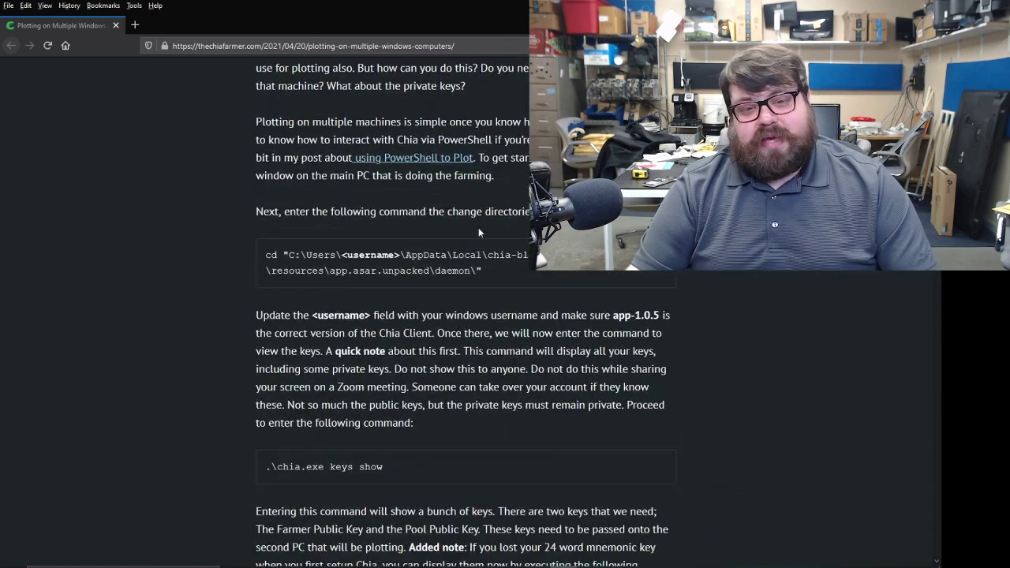
scroll(485, 294, "down", 5)
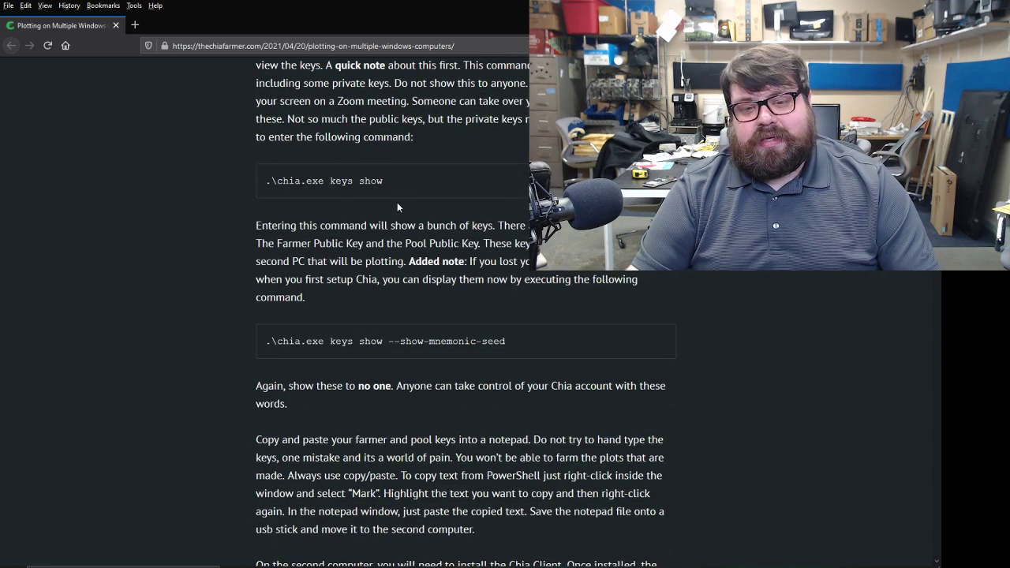
left_click_drag(282, 243, 530, 243)
left_click(539, 260)
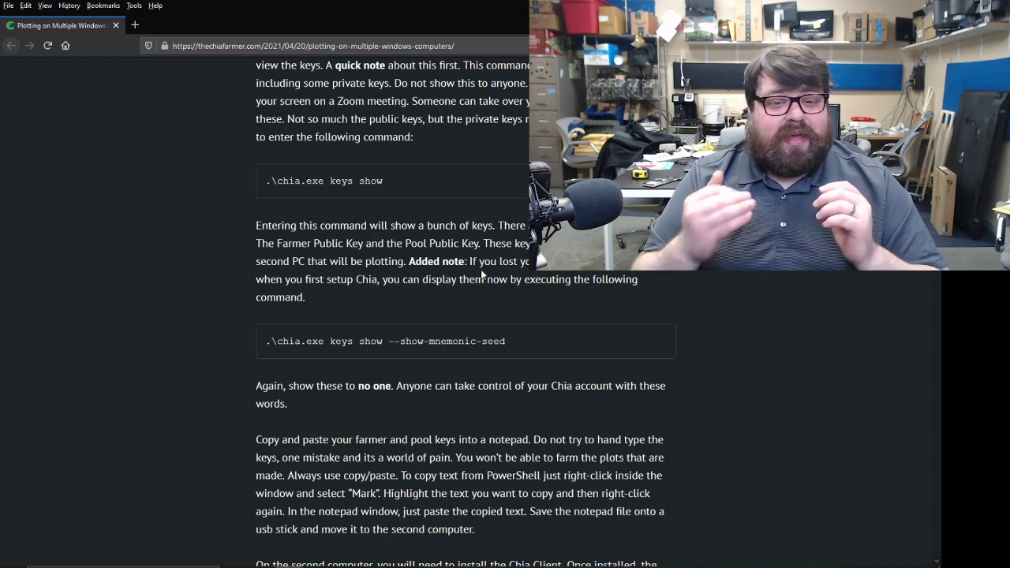
- Examine the article's plot creation command and how its -f and -p flags use the farmer and pool keys
scroll(483, 273, "down", 5)
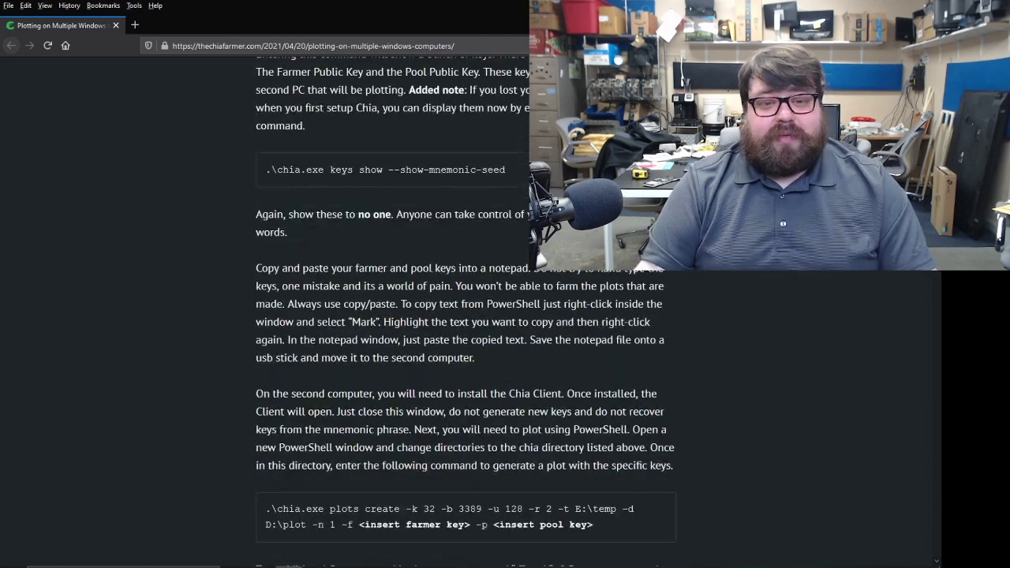
scroll(464, 315, "down", 2)
left_click_drag(266, 222, 265, 246)
left_click(530, 222)
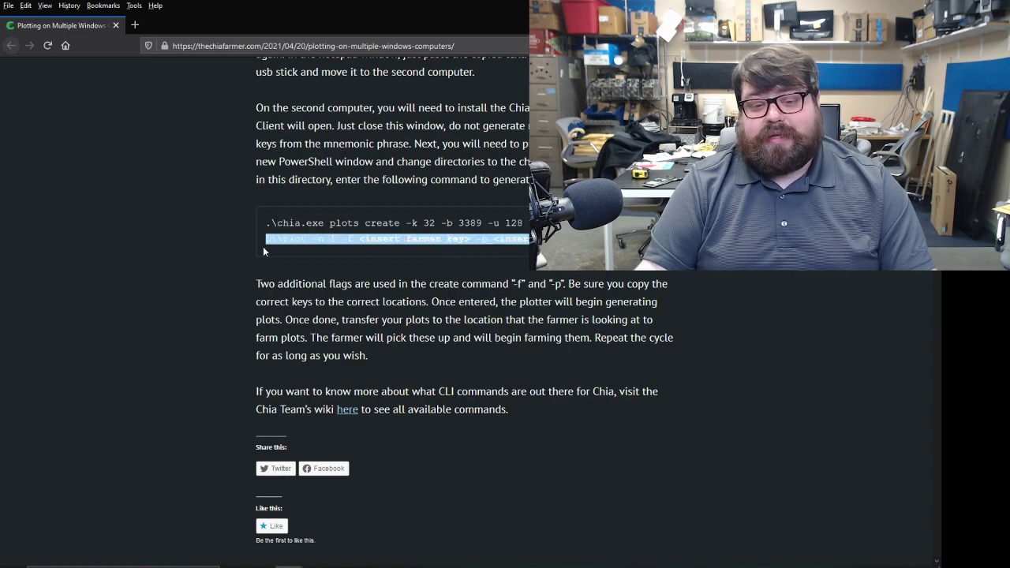
scroll(607, 321, "up", 1)
left_click(610, 315)
scroll(609, 314, "up", 2)
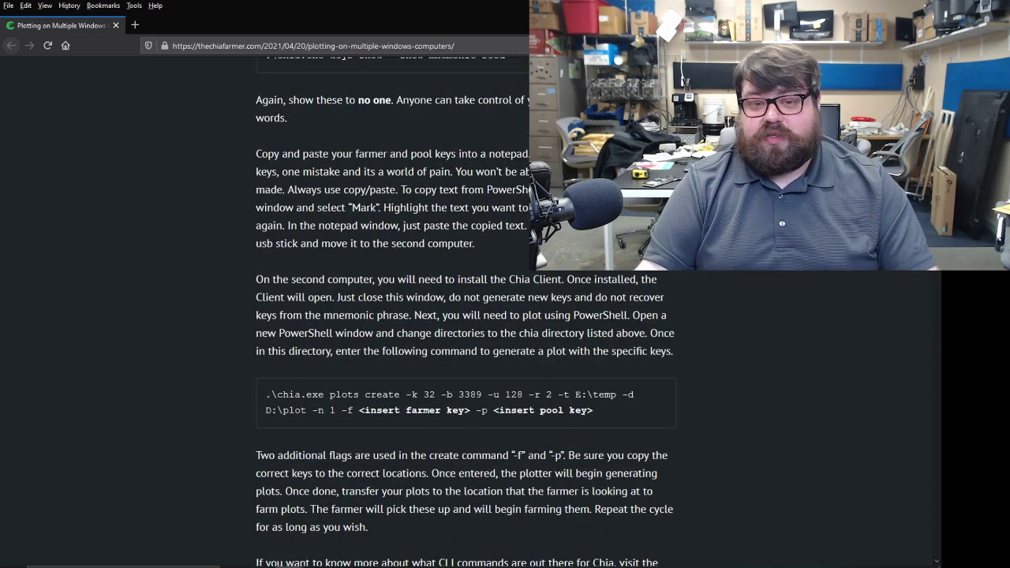
scroll(609, 315, "up", 2)
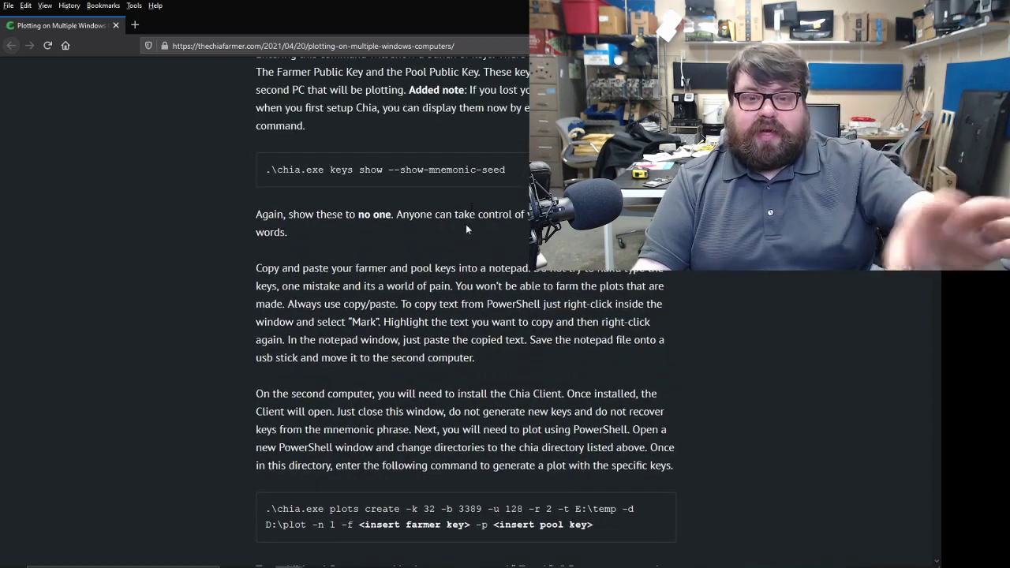
scroll(489, 246, "up", 3)
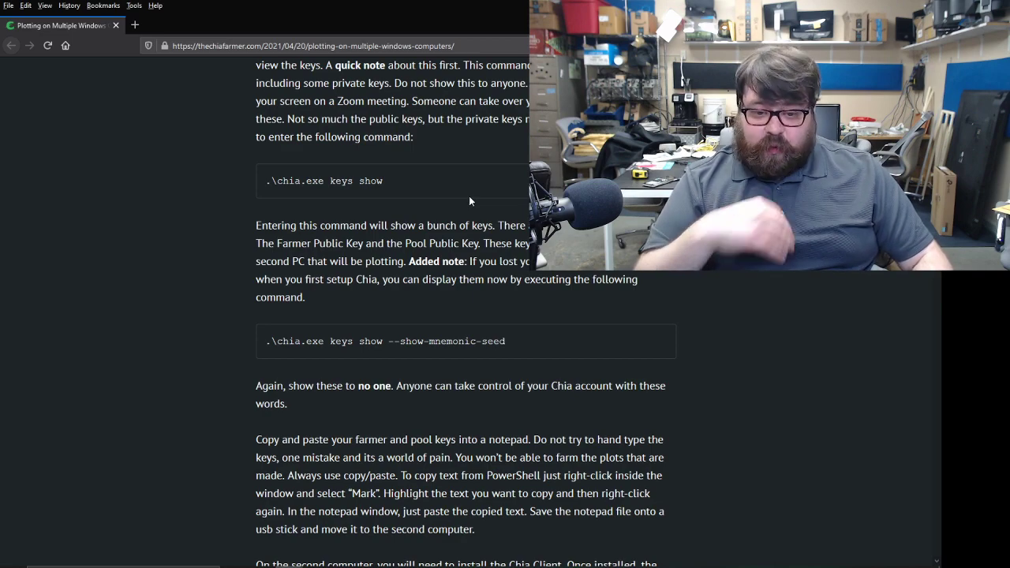
scroll(469, 201, "down", 4)
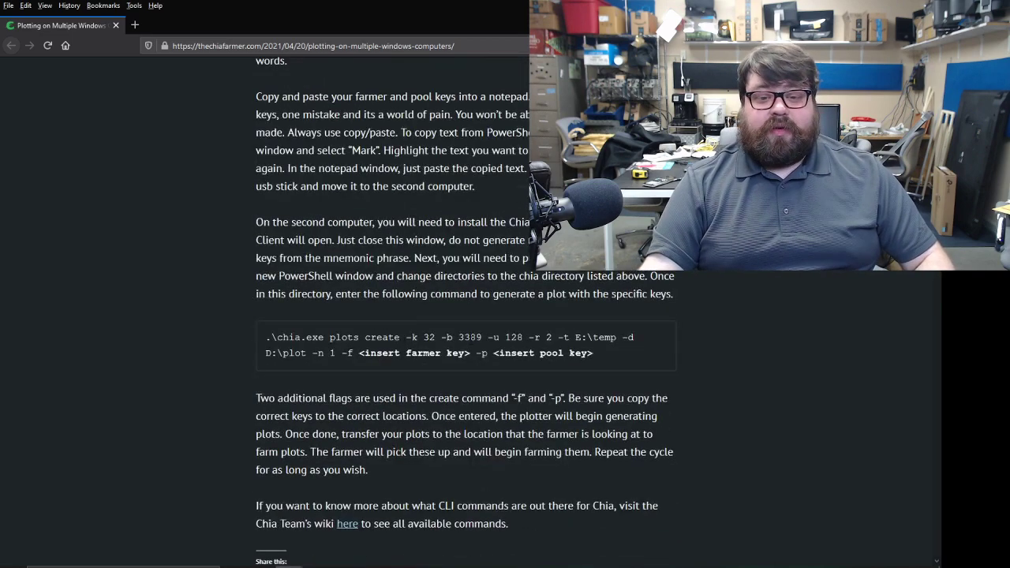
left_click_drag(364, 353, 574, 352)
left_click(356, 195)
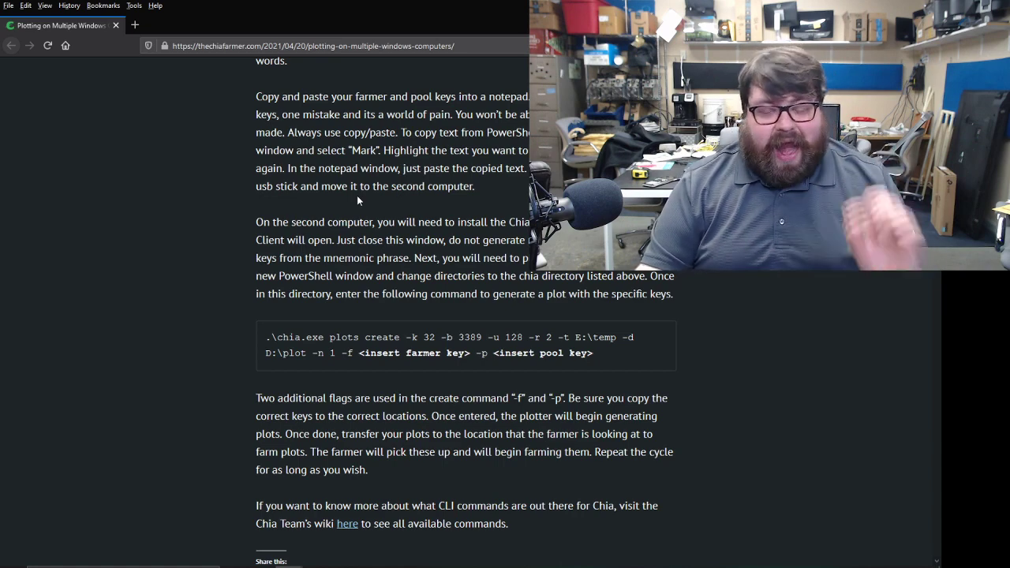
- Open chiacalculator.com in a new tab and switch the results to the advanced view
left_click(134, 24)
type("chia")
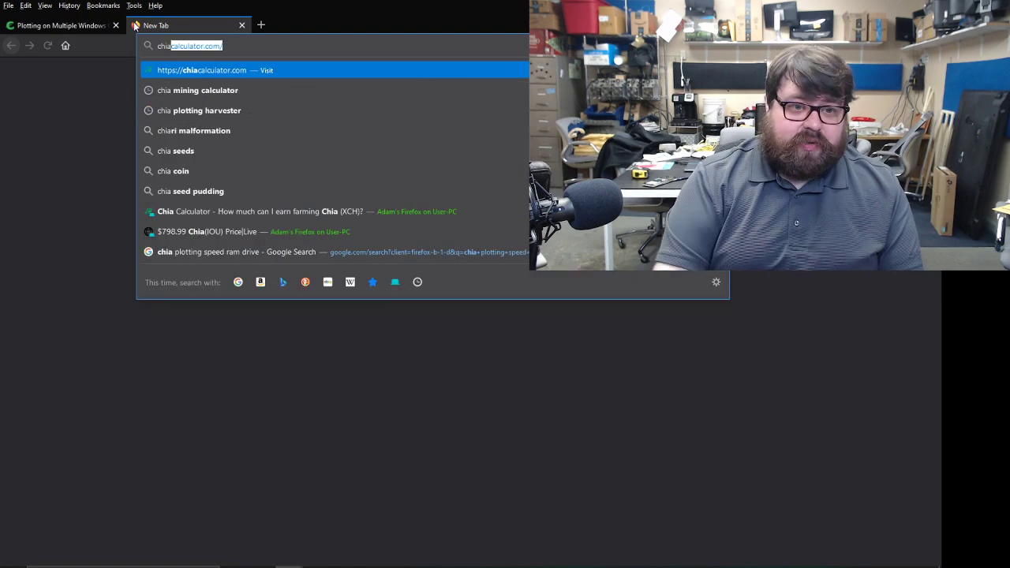
key("Return")
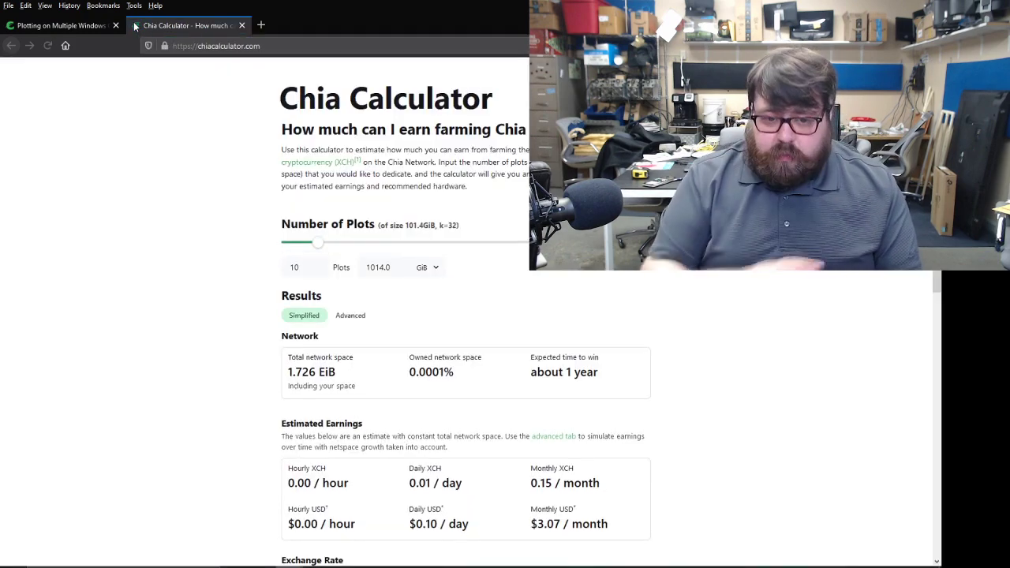
scroll(371, 252, "down", 3)
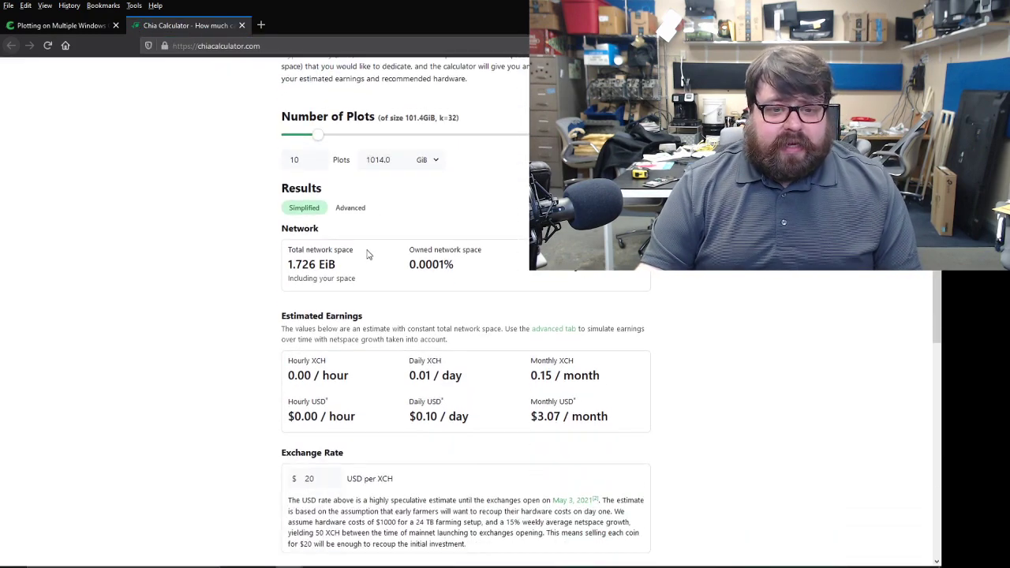
left_click(553, 329)
- Set the plotting speed to 8.00 TiB per day
scroll(451, 360, "down", 3)
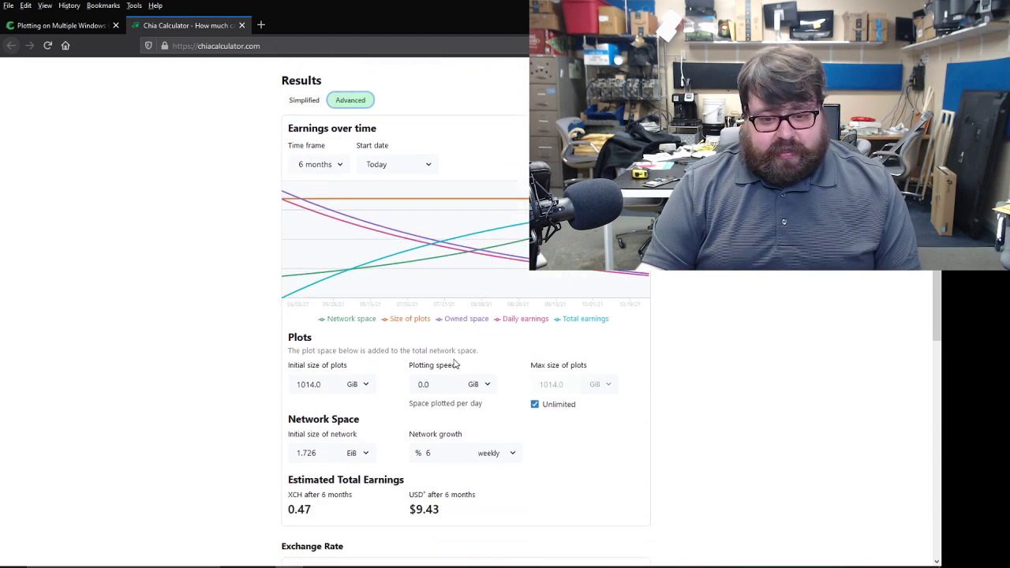
key("Tab")
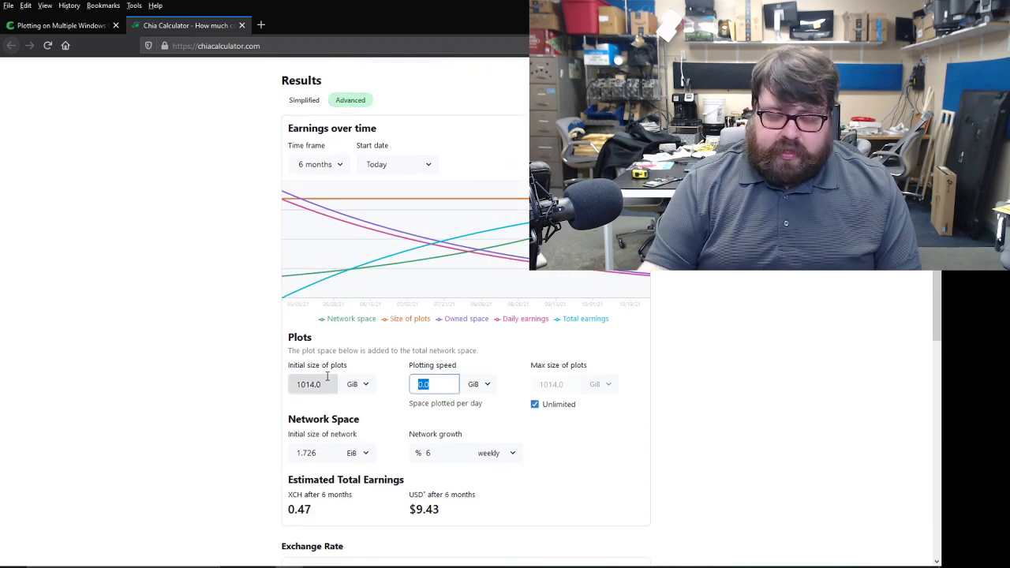
left_click(479, 384)
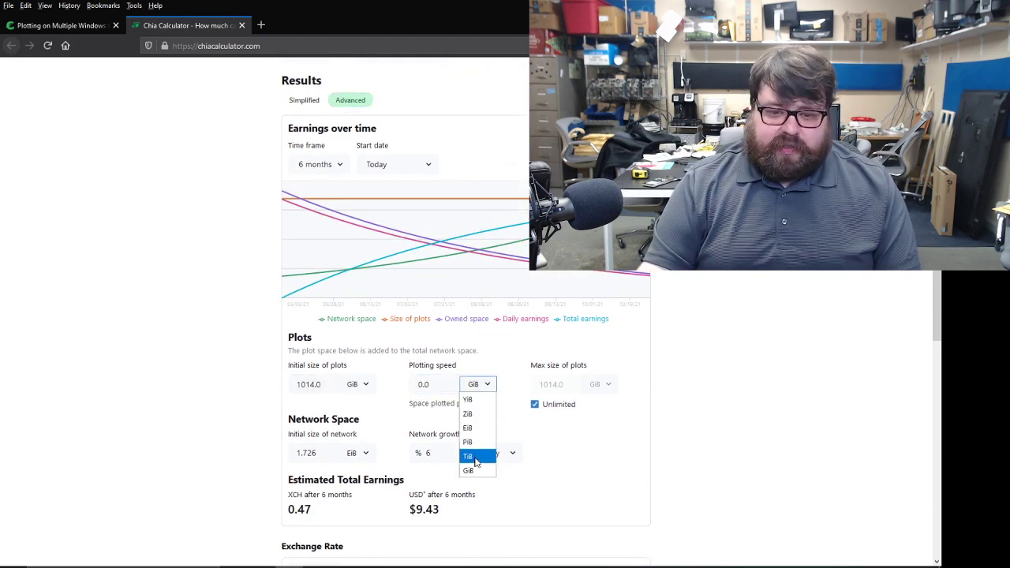
left_click(471, 456)
left_click(435, 386)
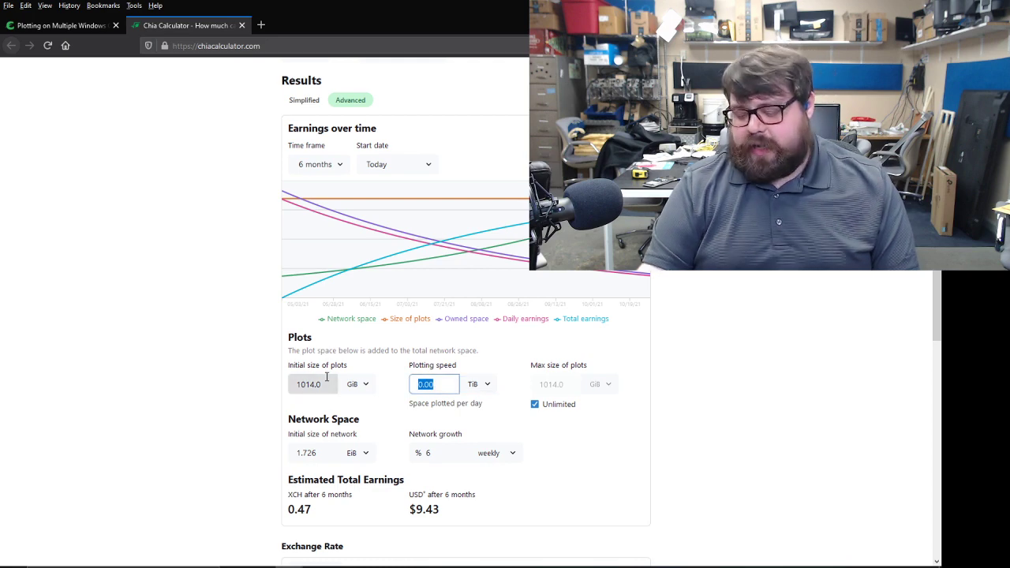
type("8.00")
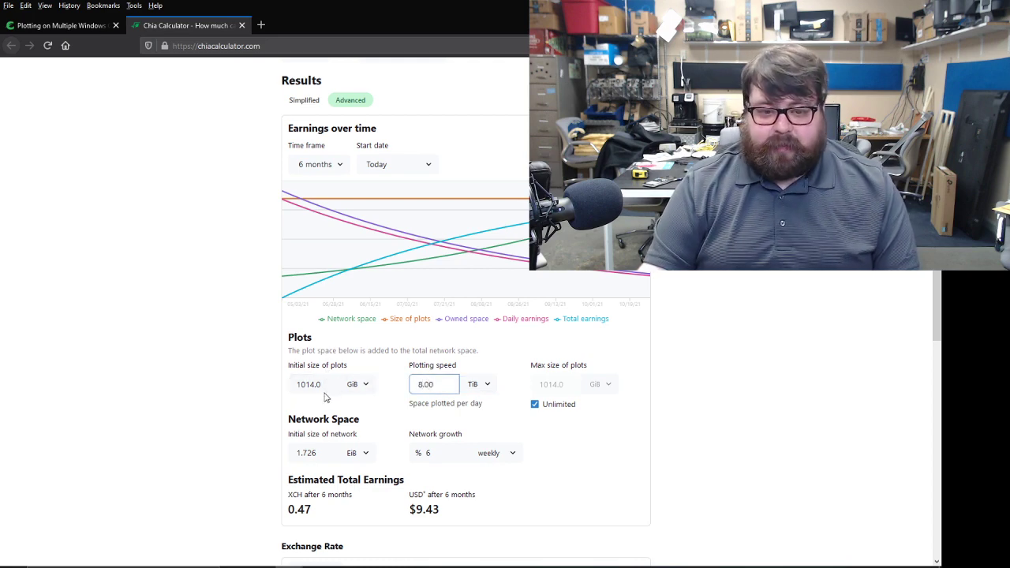
key("Tab")
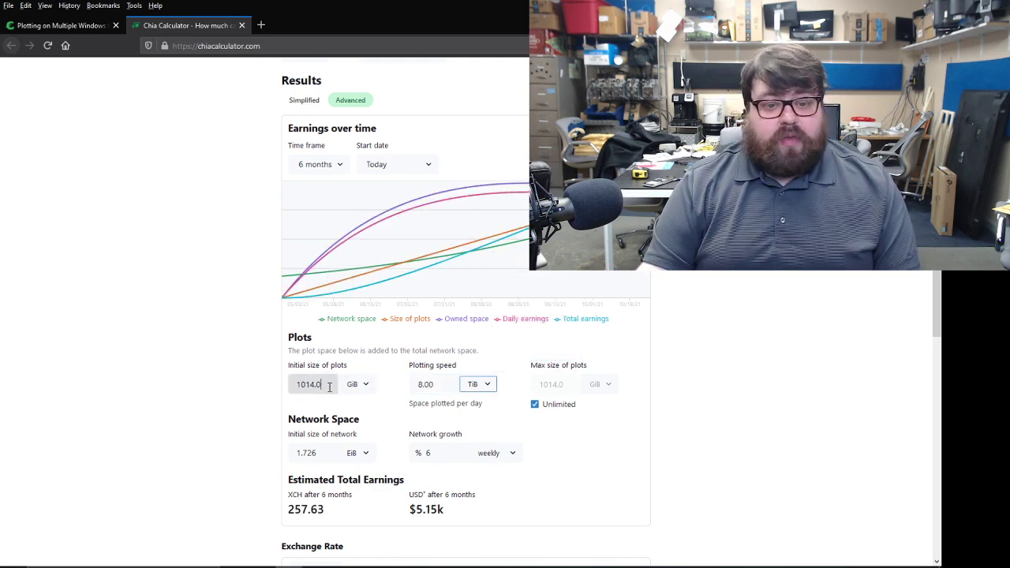
- Set the initial size of plots to 0 GiB
left_click(324, 384)
key("End")
key("BackSpace")
key("BackSpace")
key("BackSpace")
key("BackSpace")
key("BackSpace")
key("BackSpace")
type("0")
left_click(209, 369)
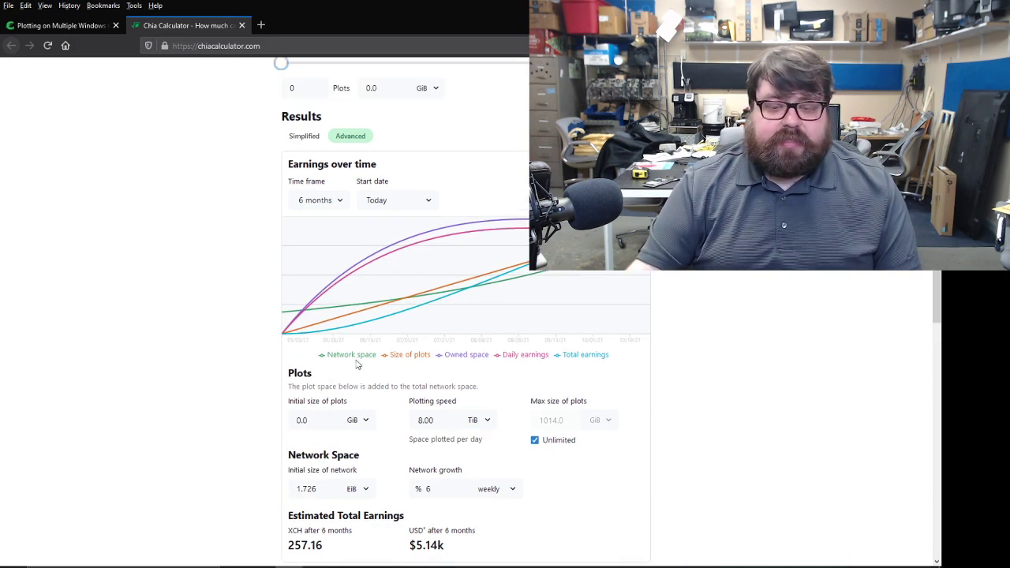
- Disable the unlimited plot size, cap the maximum size of plots at 16 TiB, and check the estimated XCH after 6 months
left_click(550, 440)
left_click(552, 419)
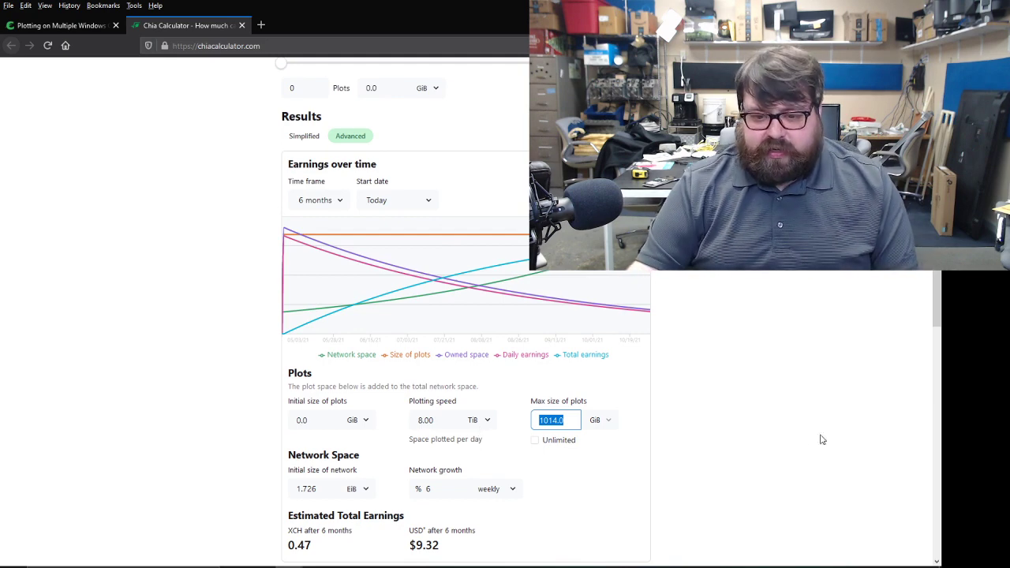
left_click(605, 420)
left_click(598, 492)
double_click(568, 421)
type("16")
key("Tab")
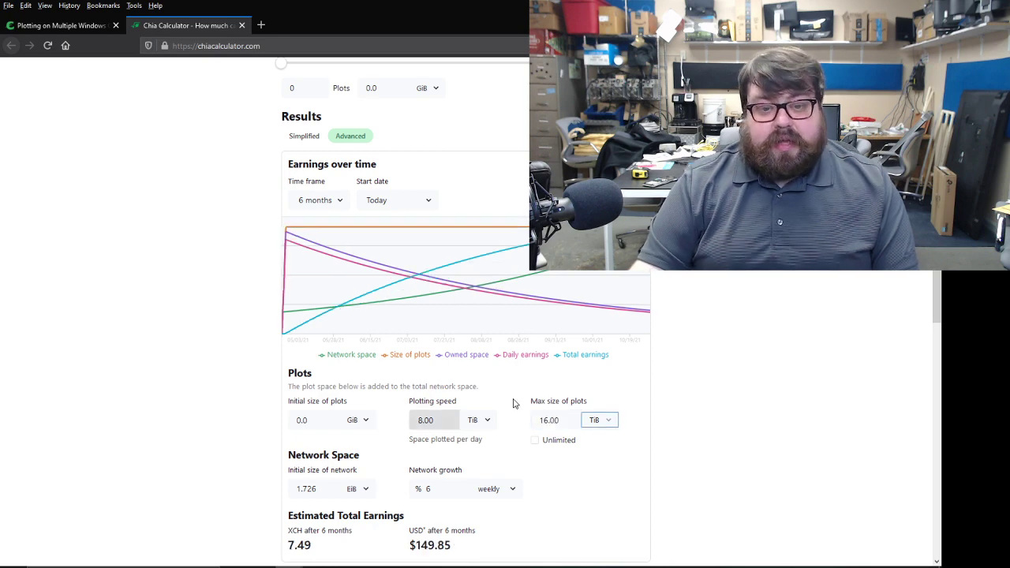
double_click(564, 420)
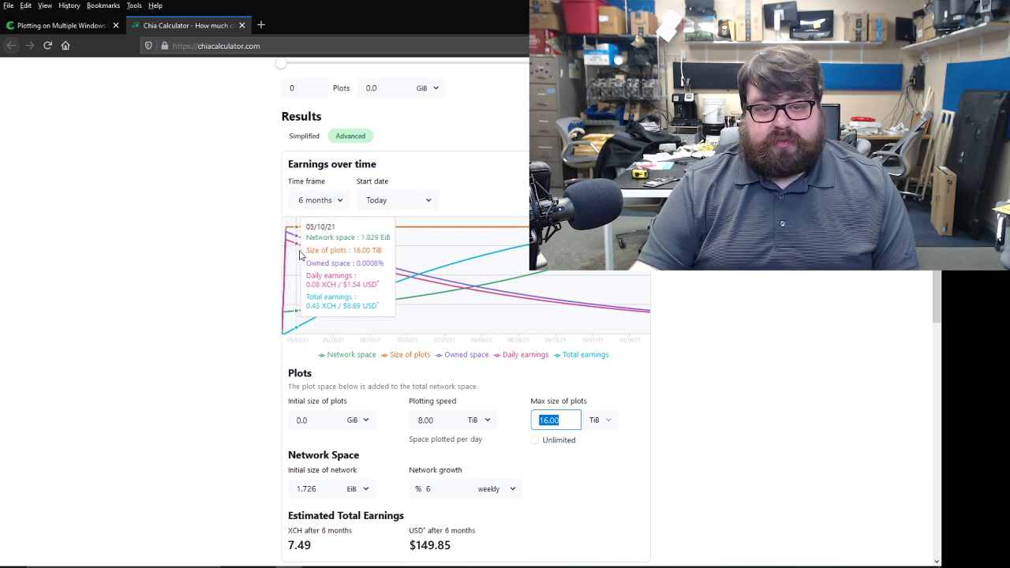
scroll(418, 469, "down", 1)
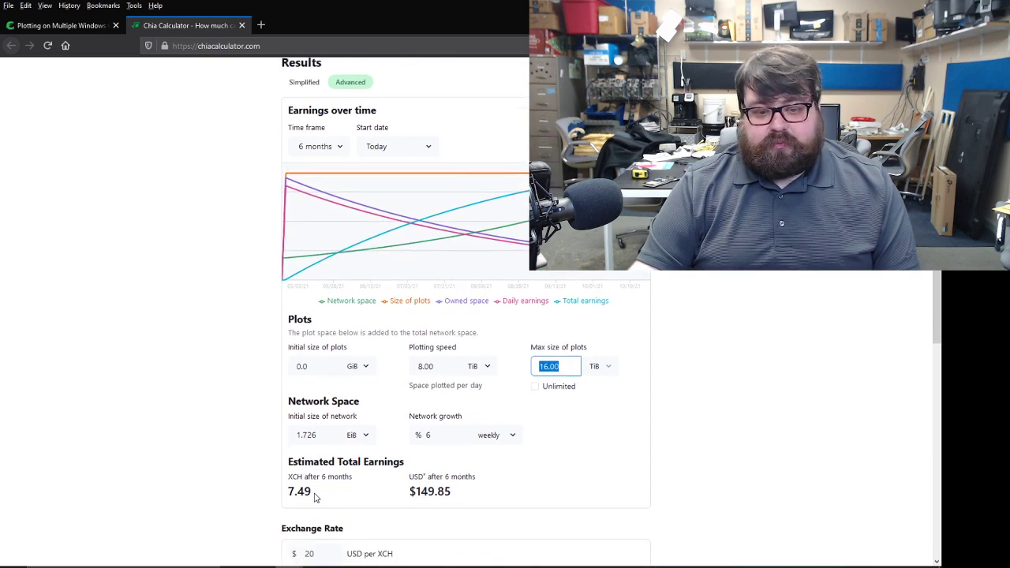
left_click_drag(315, 493, 285, 497)
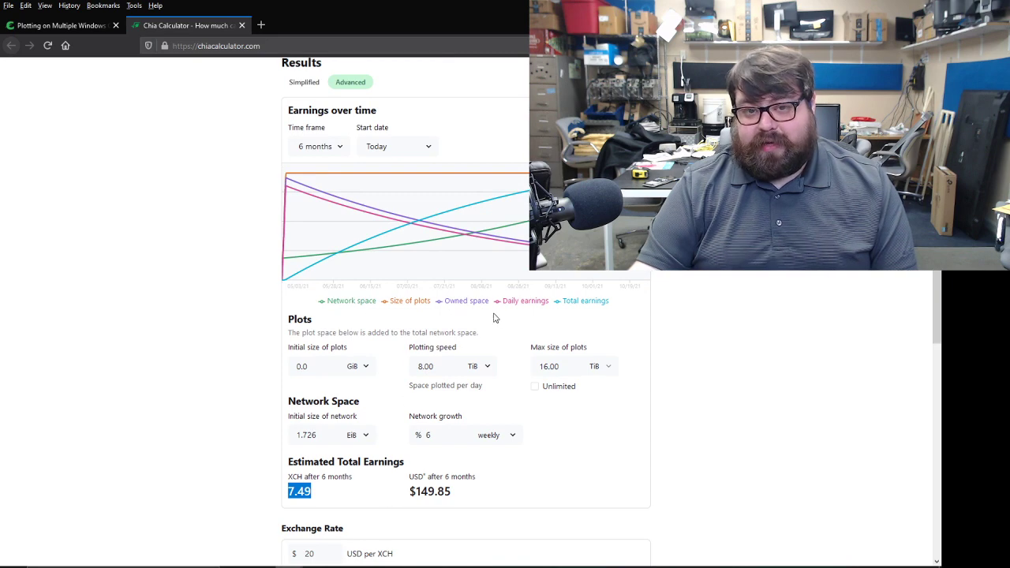
- Change the plotting speed to 204 GiB per day to compare the earnings over time
left_click(446, 370)
double_click(456, 369)
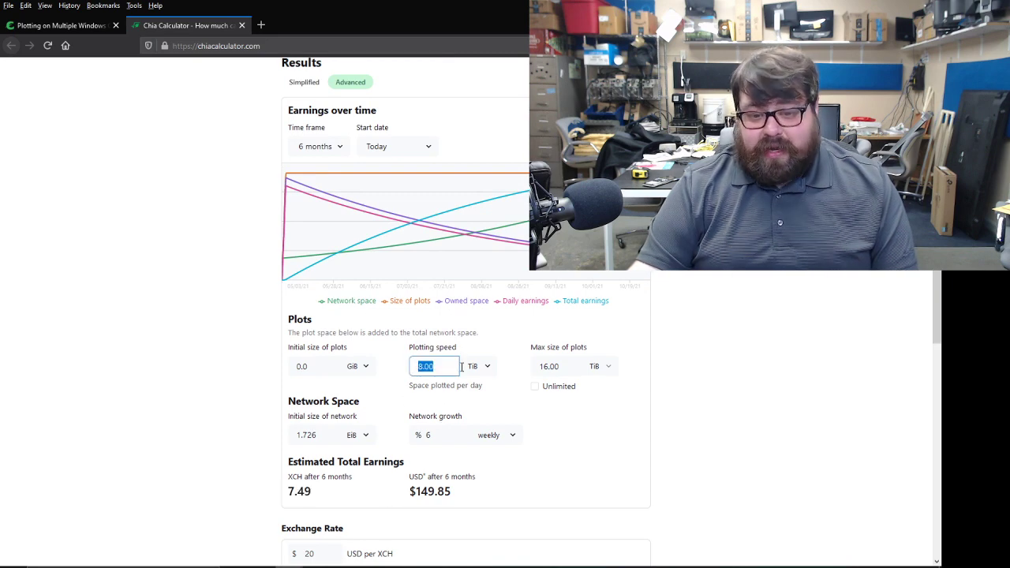
key("BackSpace")
left_click(488, 370)
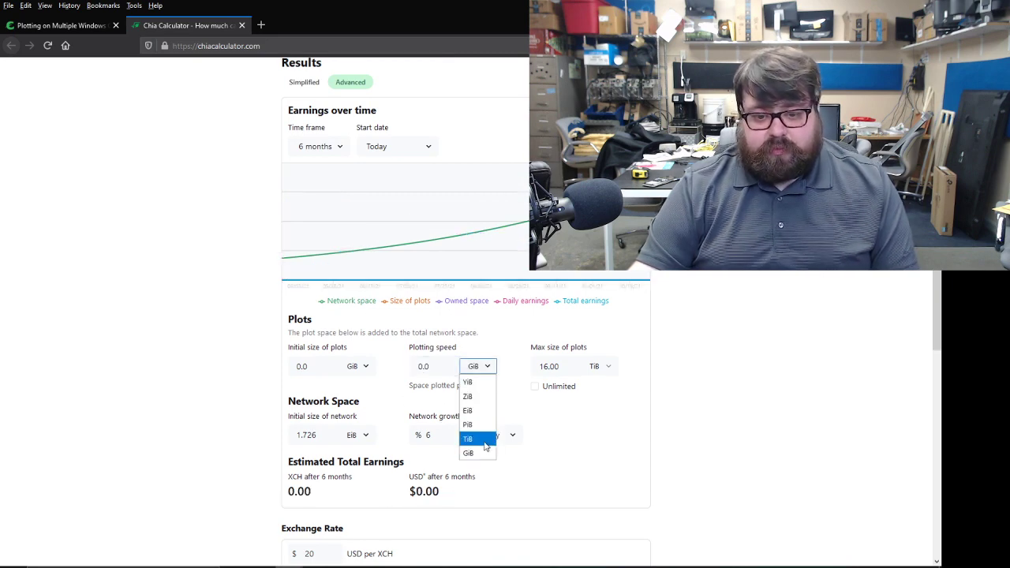
left_click(473, 401)
double_click(426, 369)
type("10")
key("BackSpace")
key("BackSpace")
type("204")
key("Tab")
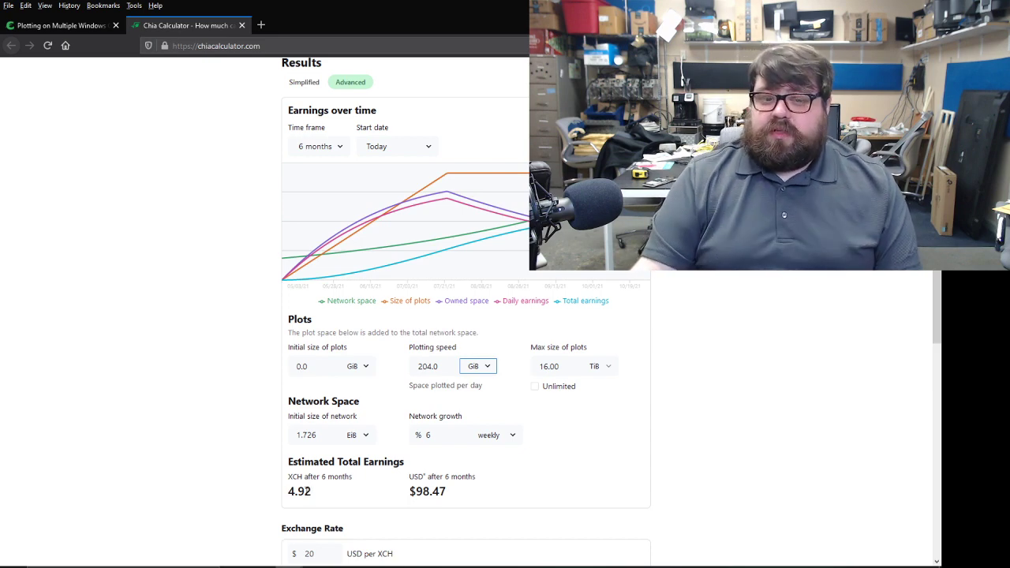
mouse_move(450, 209)
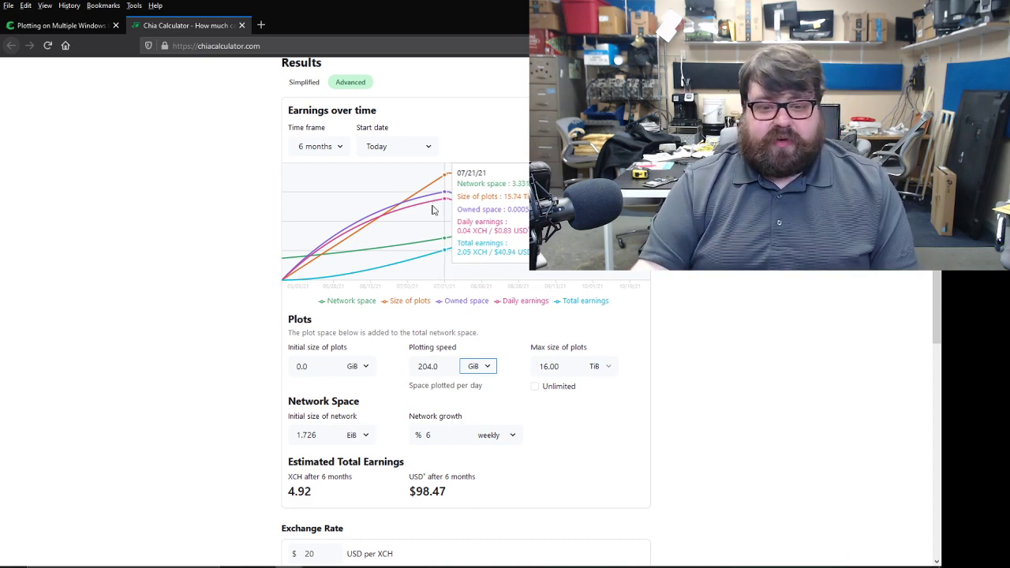
- Set the plotting speed back to 8.00 TiB per day
left_click(488, 368)
left_click(469, 439)
left_click_drag(443, 367, 381, 369)
type("8.00")
key("Tab")
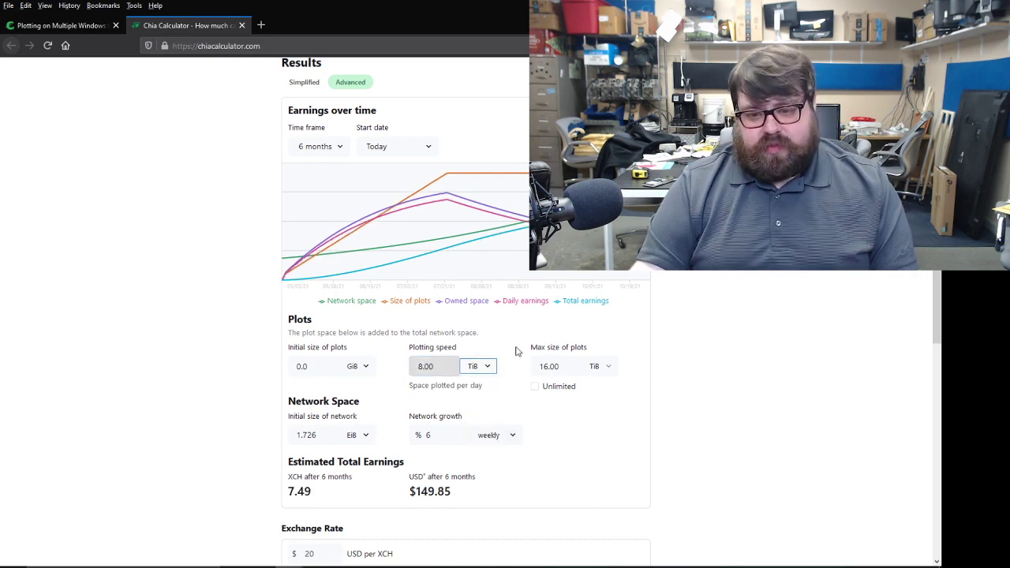
- Raise the maximum size of plots to 150 TiB
left_click_drag(563, 366, 516, 361)
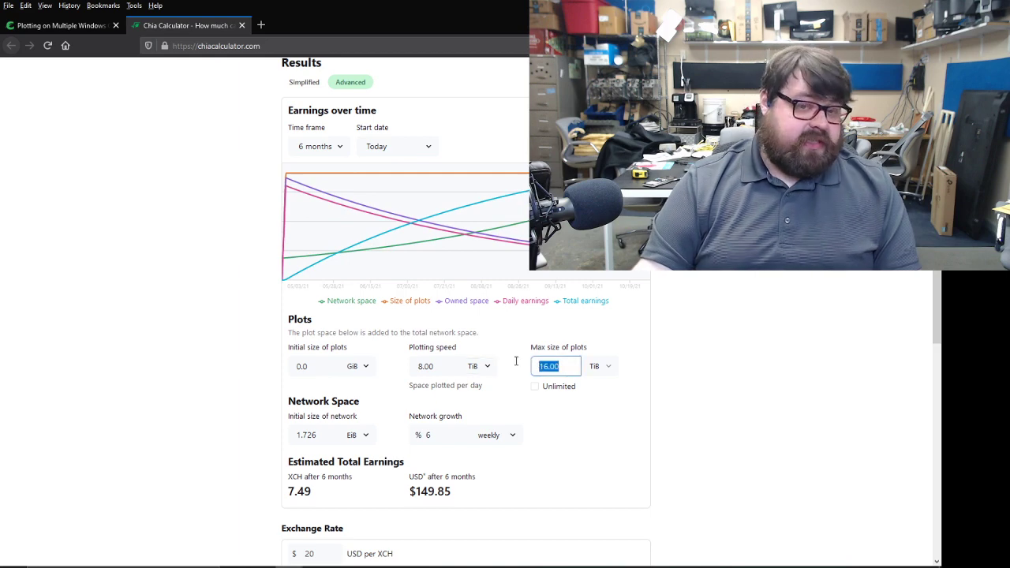
left_click(603, 369)
left_click(605, 368)
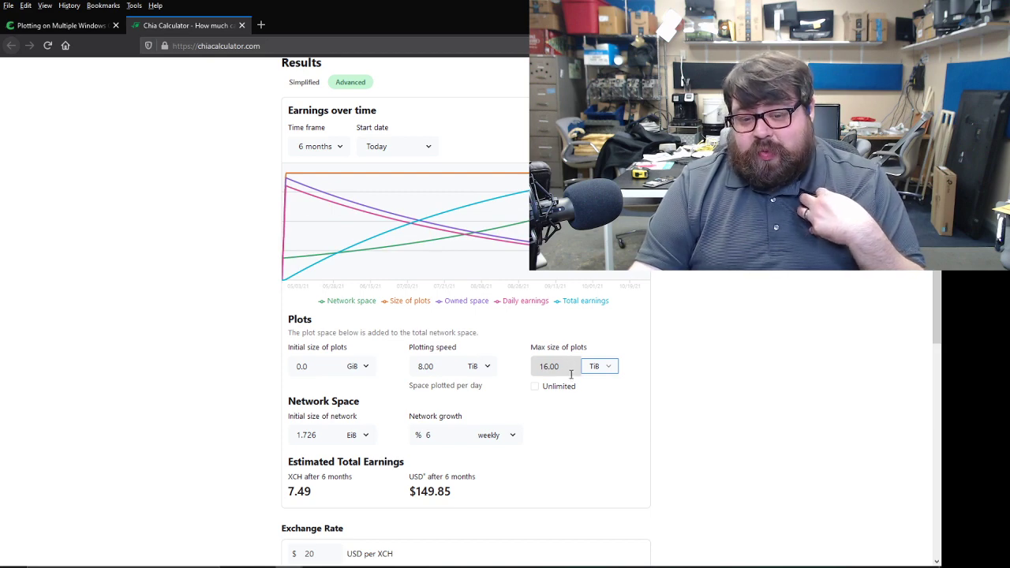
double_click(566, 367)
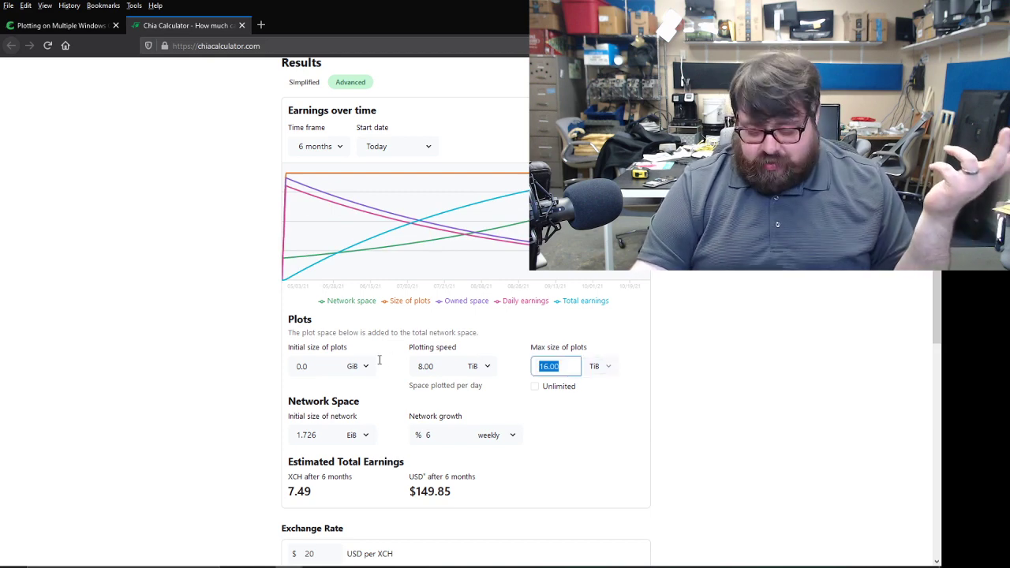
type("150.00")
key("Tab")
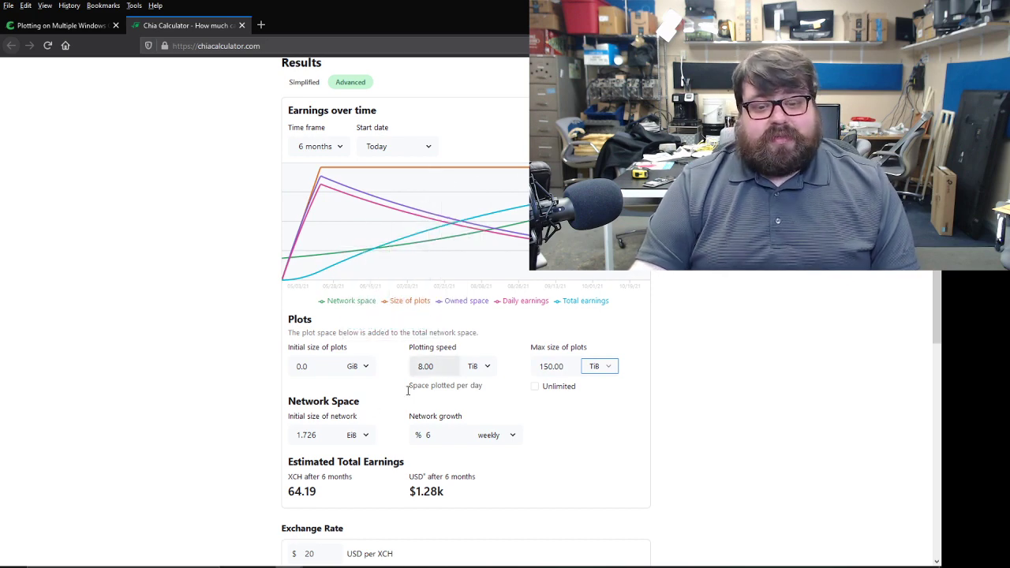
- Check the estimated XCH after 6 months, and set the plotting speed to 204 GiB per day
left_click_drag(318, 495, 287, 493)
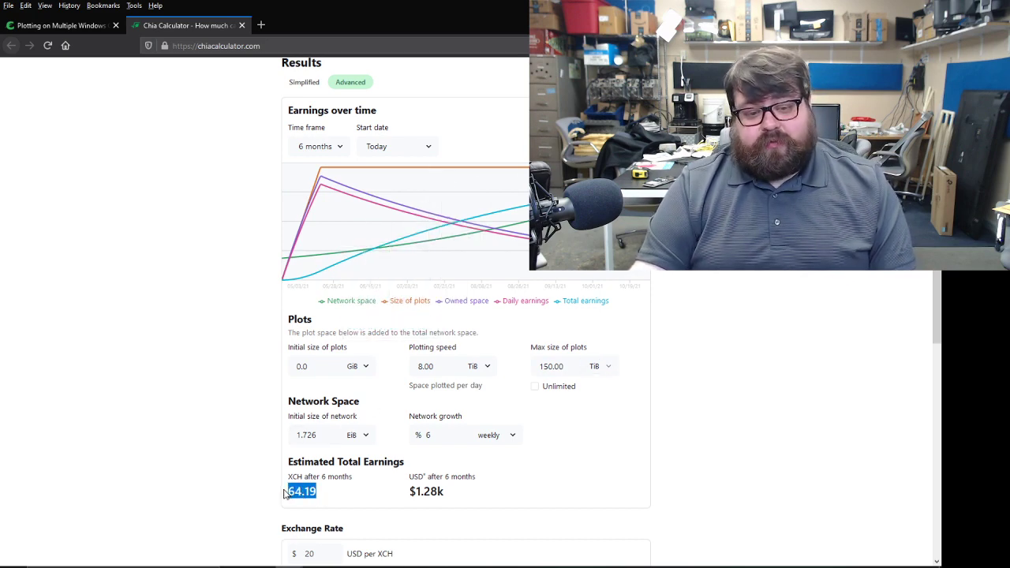
left_click(482, 364)
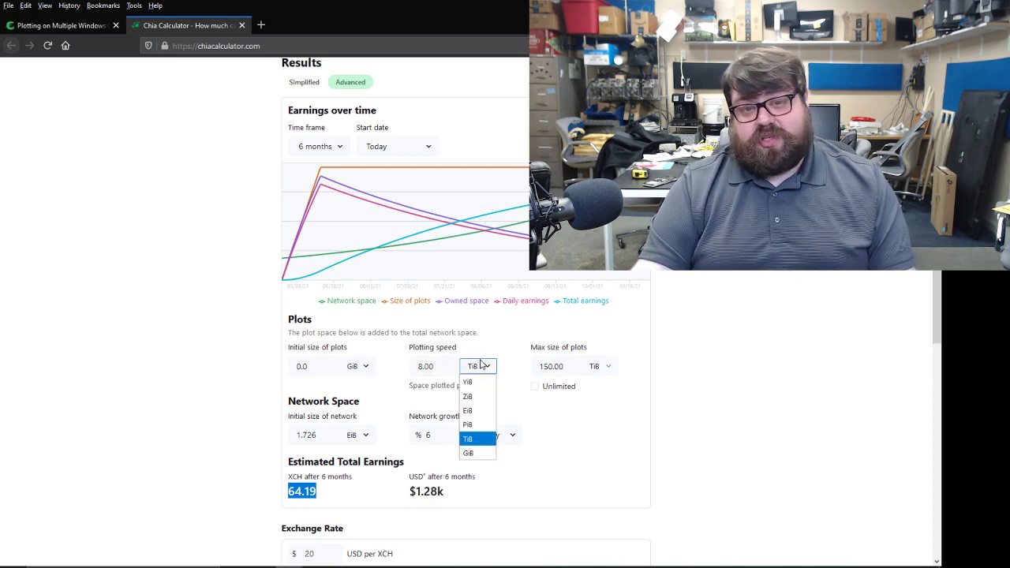
left_click(469, 453)
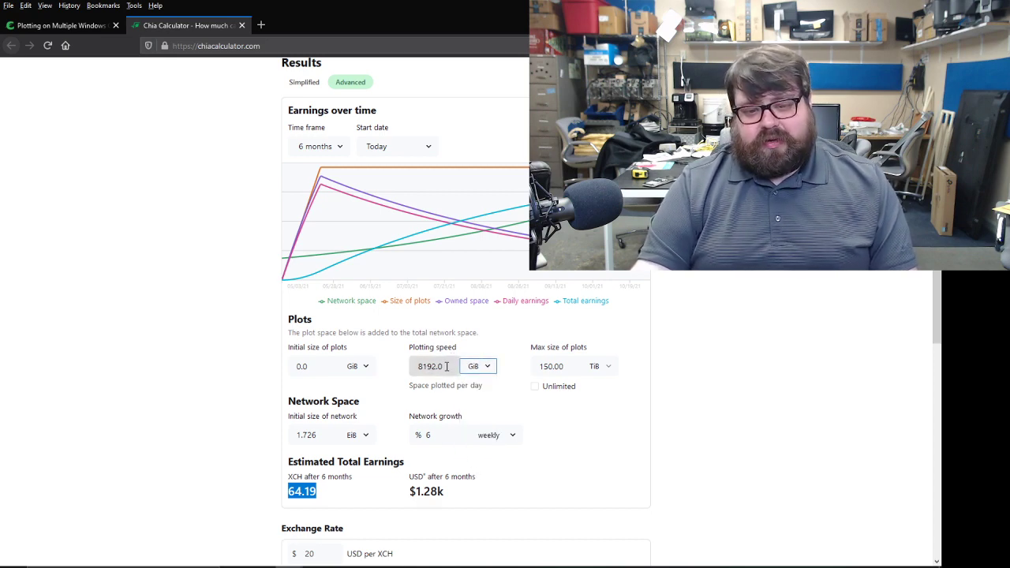
left_click(446, 366)
left_click_drag(446, 366, 309, 337)
type("10")
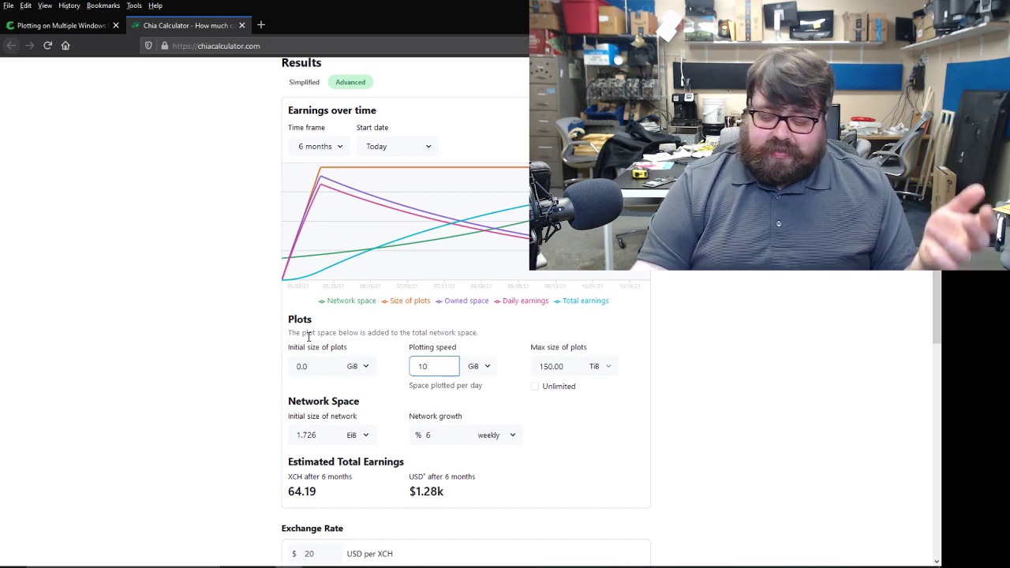
key("BackSpace")
key("BackSpace")
type("204")
key("Tab")
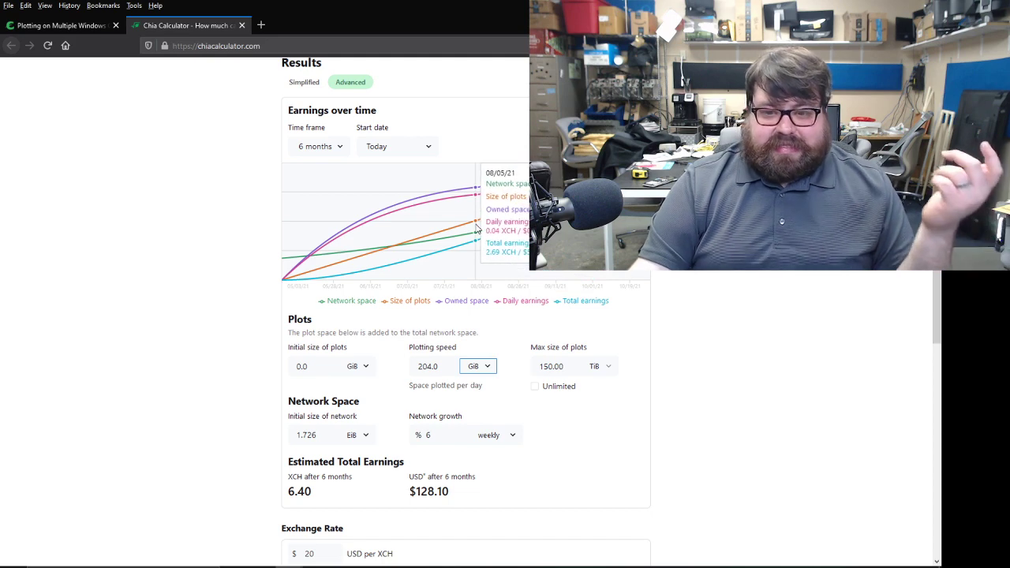
- Extend the earnings time frame to 5 years
left_click(327, 146)
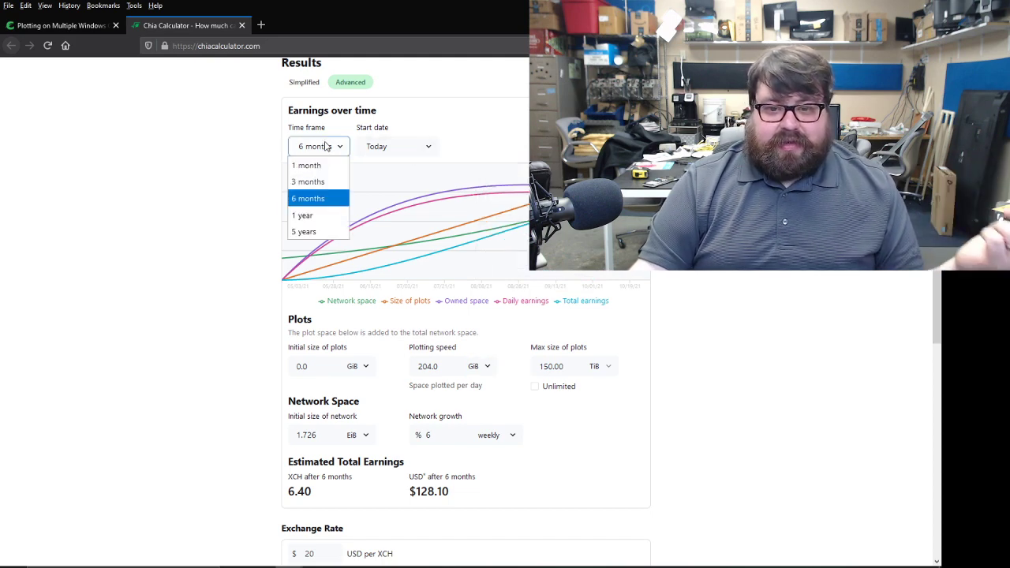
left_click(329, 216)
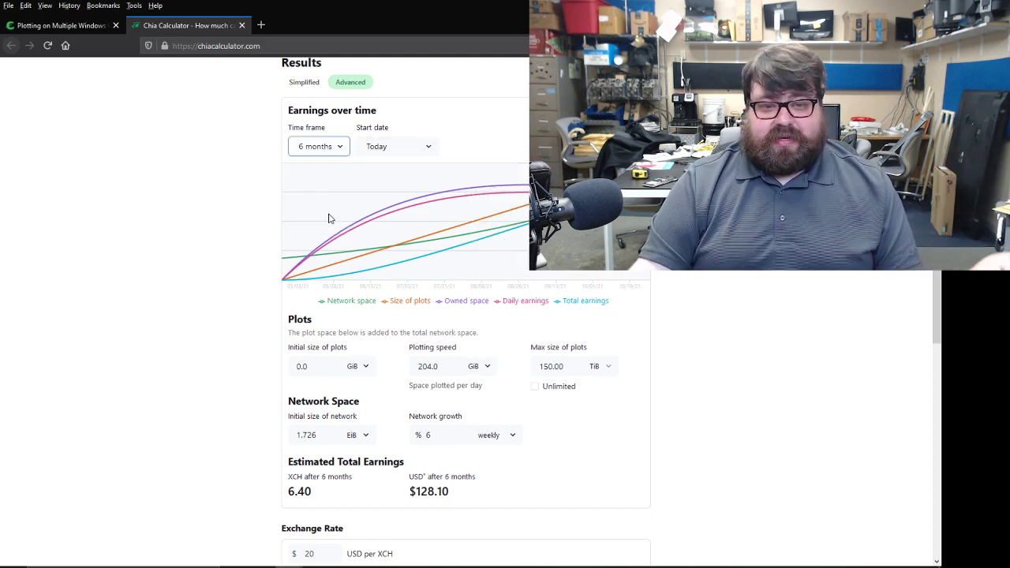
left_click(323, 145)
key("Escape")
key("Down")
key("Down")
key("Down")
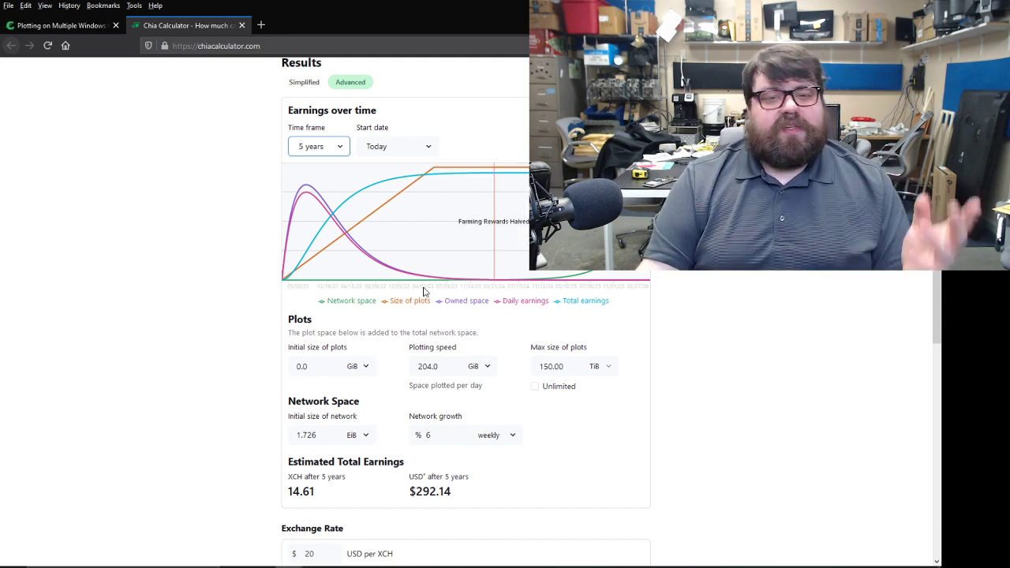
- Set the plotting speed to 600 GiB per day
left_click(488, 368)
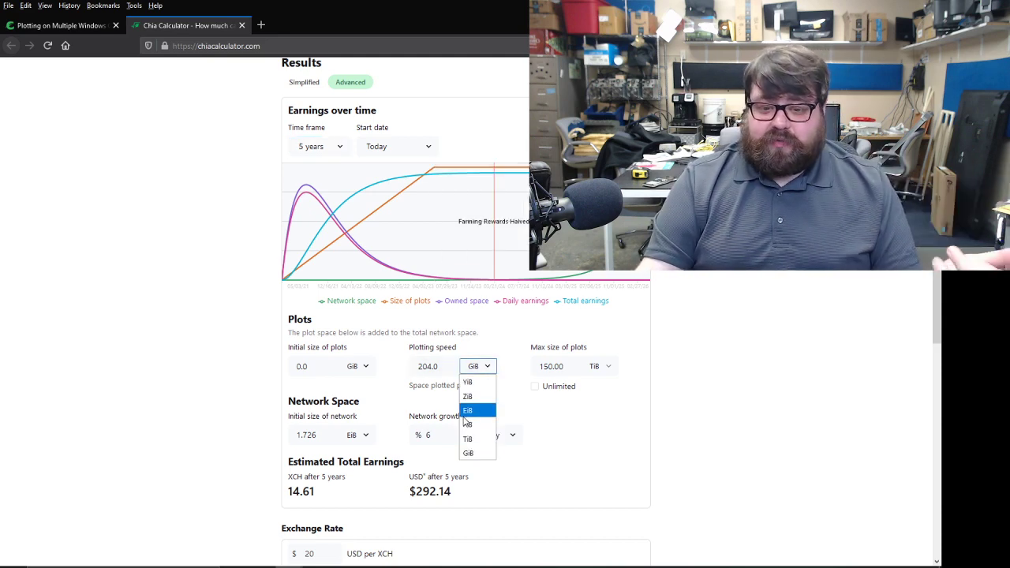
left_click(478, 410)
key("shift+Tab")
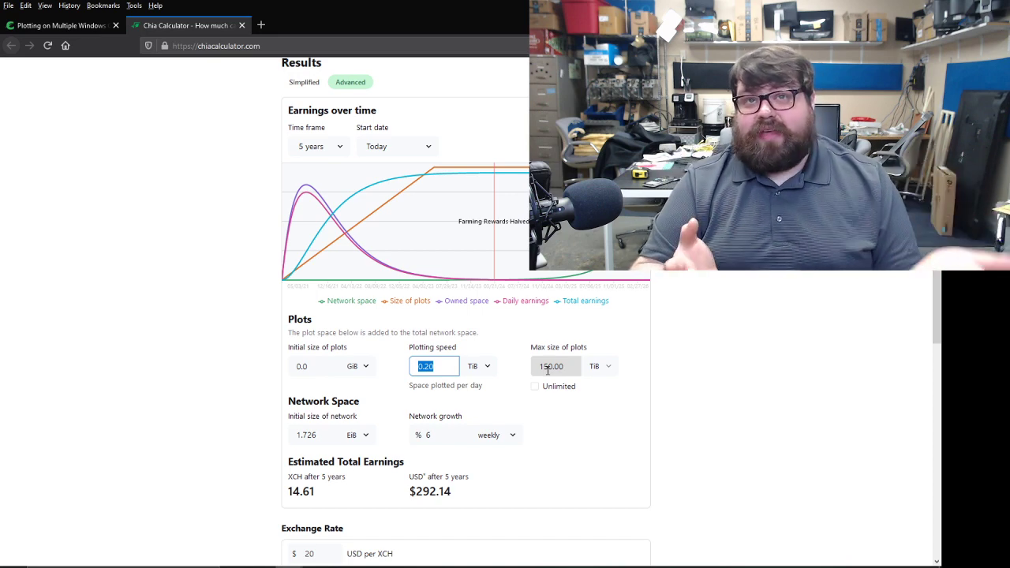
left_click(478, 366)
left_click(468, 453)
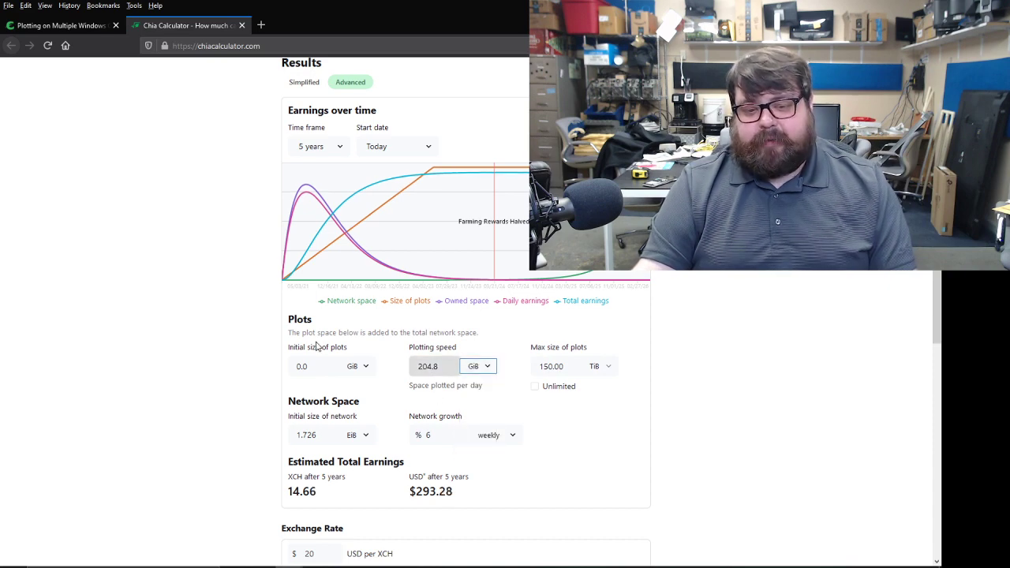
key("shift+Tab")
type("600")
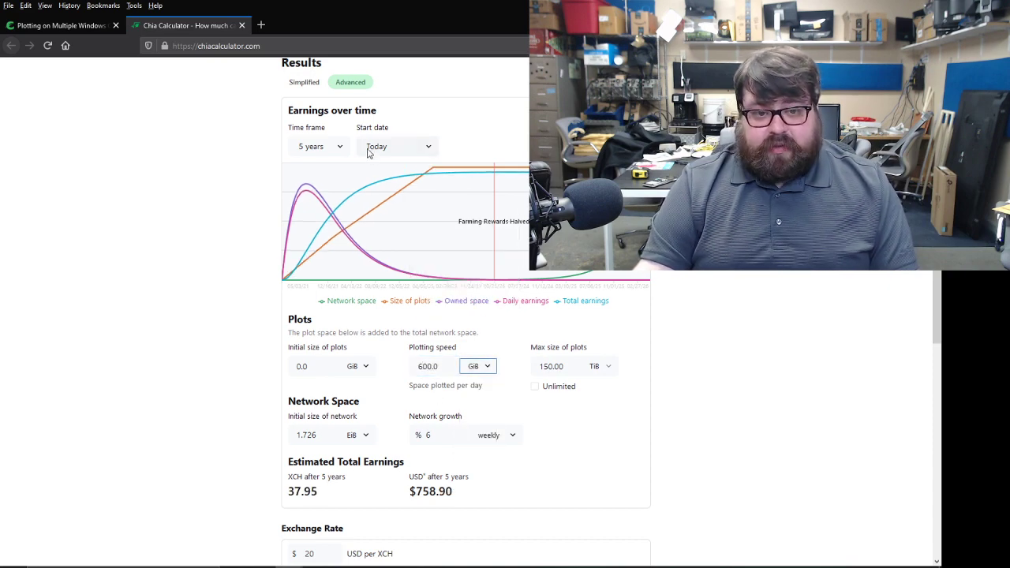
- View the earnings over 6 months, and set the time frame to 1 year
left_click(303, 147)
left_click(311, 199)
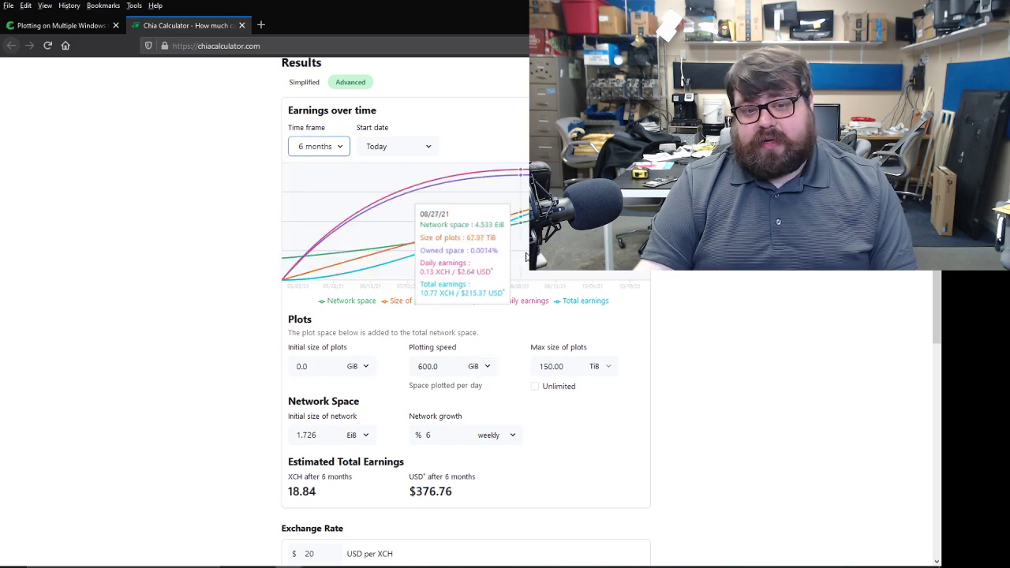
left_click(320, 148)
left_click(310, 215)
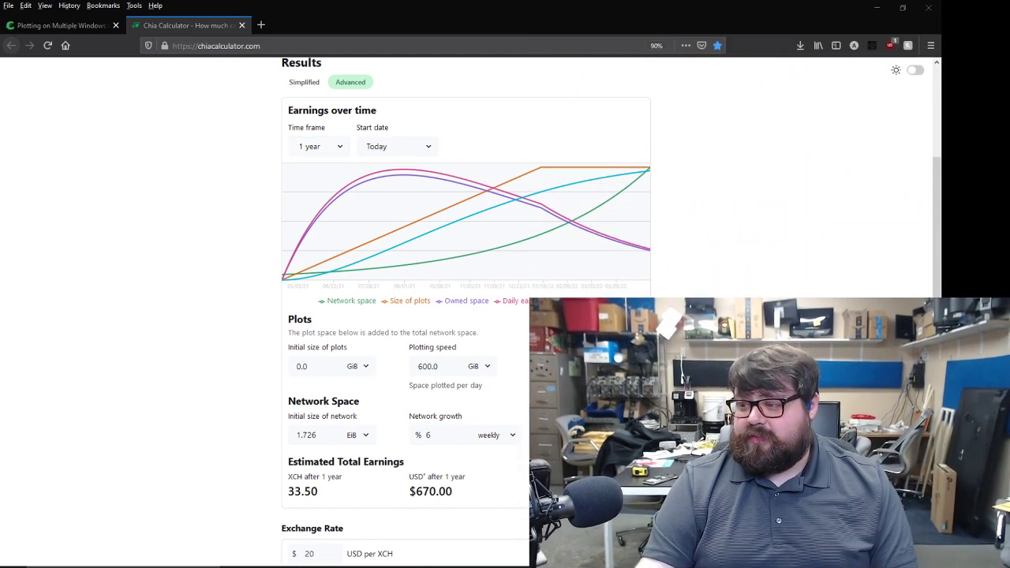
mouse_move(562, 199)
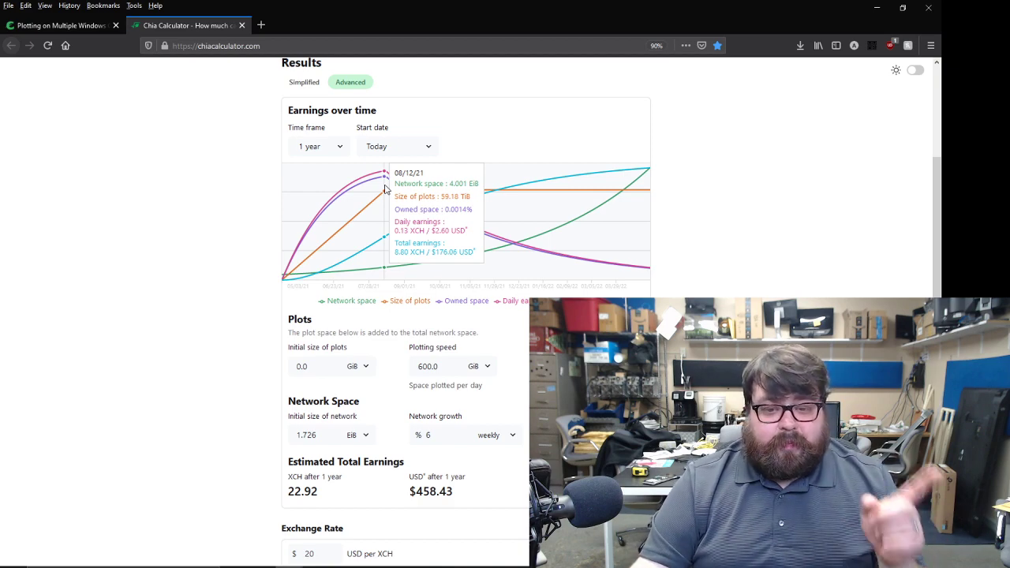
- Set the plotting speed to 8 TiB per day and check the estimated XCH after 1 year
left_click(477, 368)
left_click(469, 441)
left_click_drag(450, 366, 362, 361)
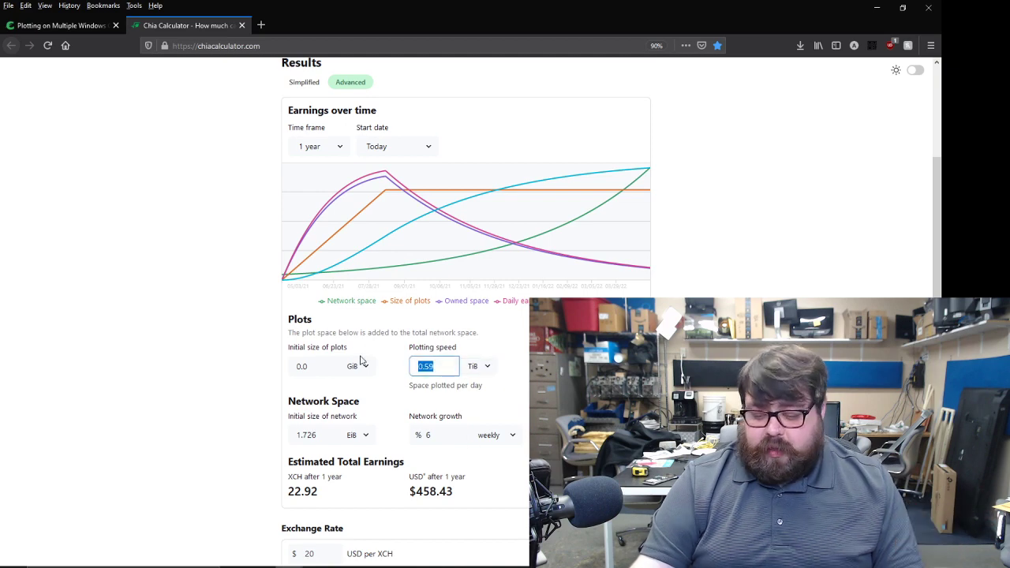
type("8")
key("Tab")
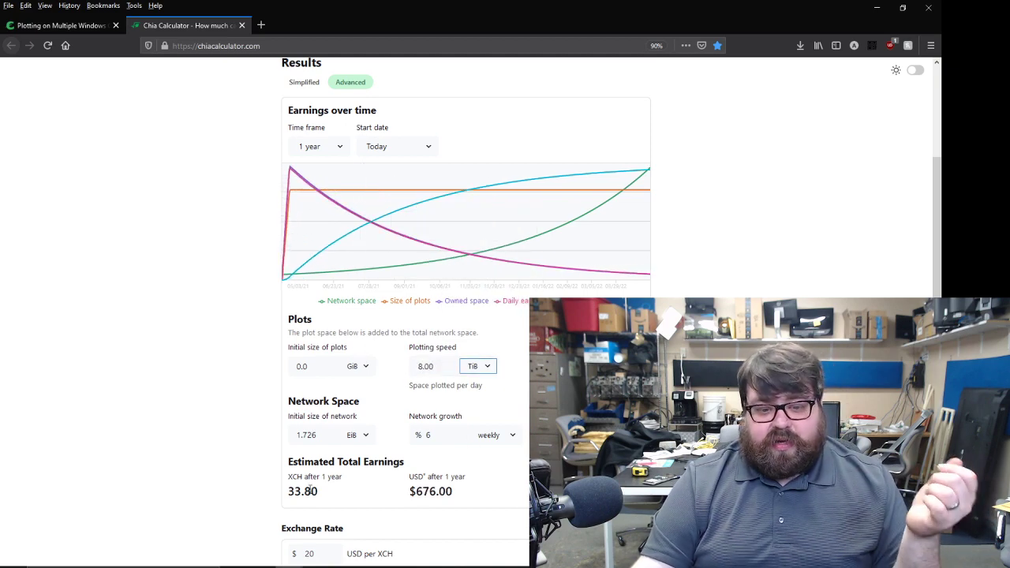
left_click_drag(290, 494, 331, 497)
- Set the plotting speed to 512 GiB per day and the exchange rate to 1166 USD per XCH
left_click_drag(451, 366, 395, 364)
type("512")
key("Tab")
key("Up")
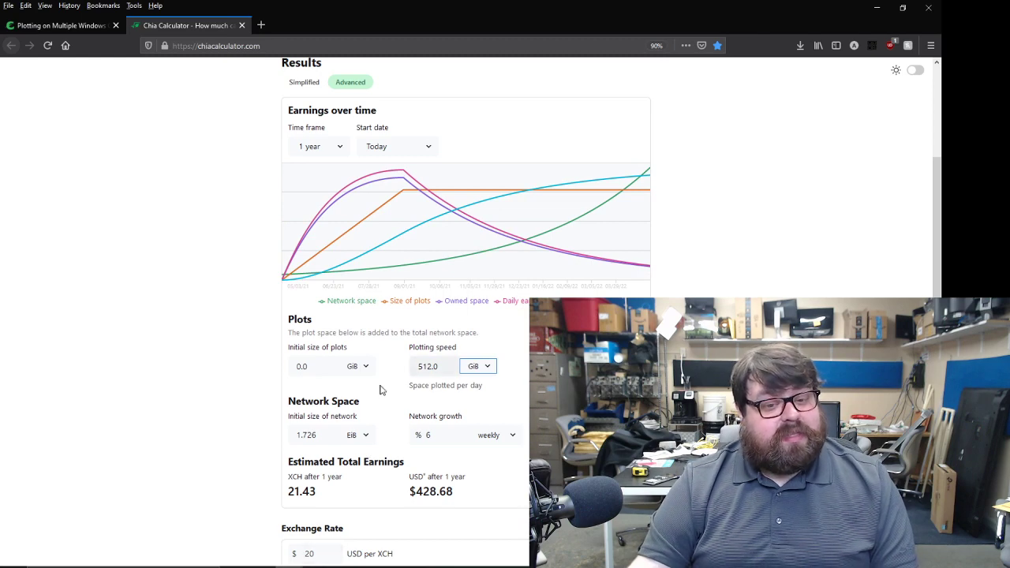
left_click_drag(325, 552, 282, 546)
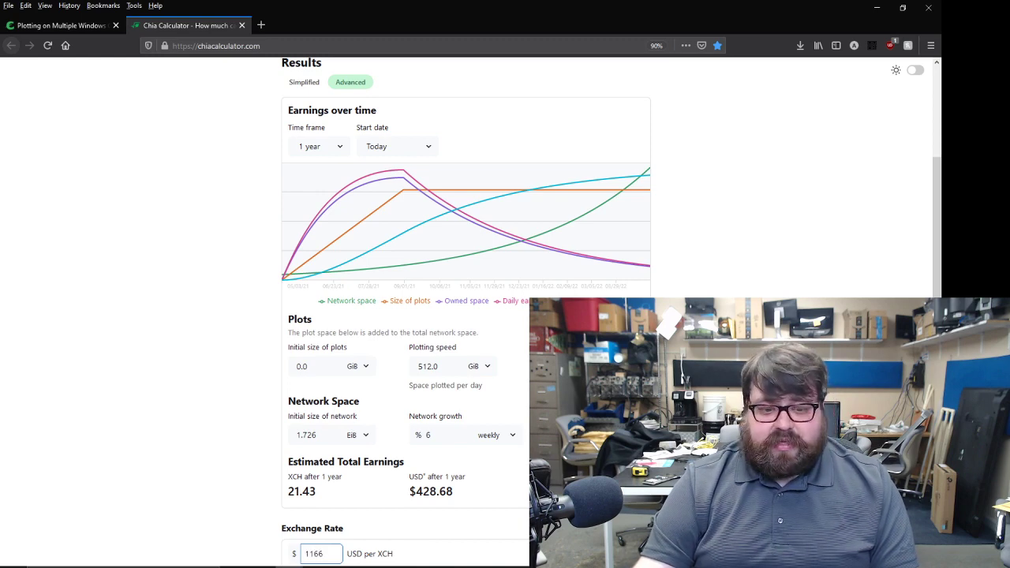
key("Tab")
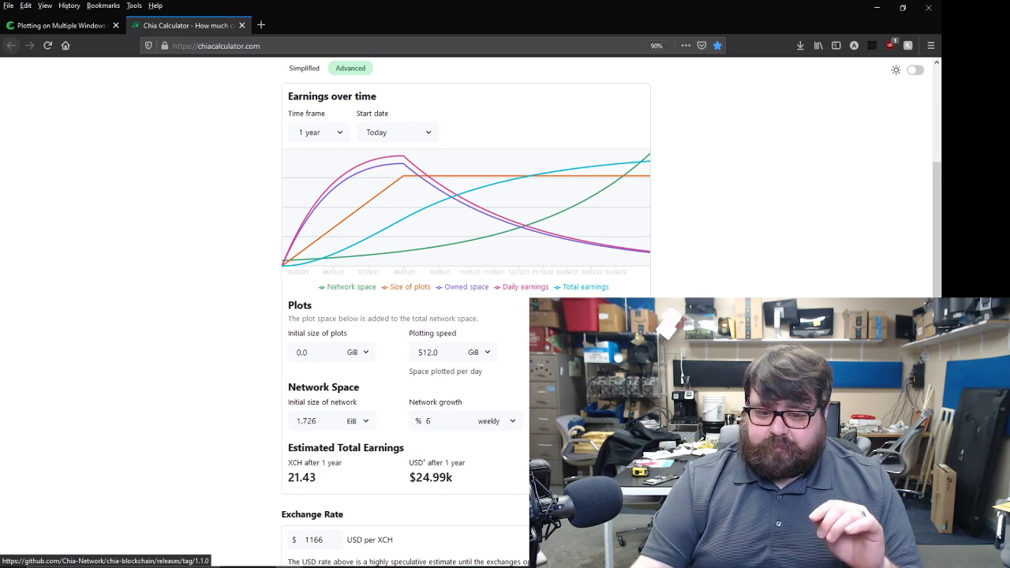
- Raise the plotting speed to 8 TiB per day to compare the estimated USD earnings
left_click(480, 354)
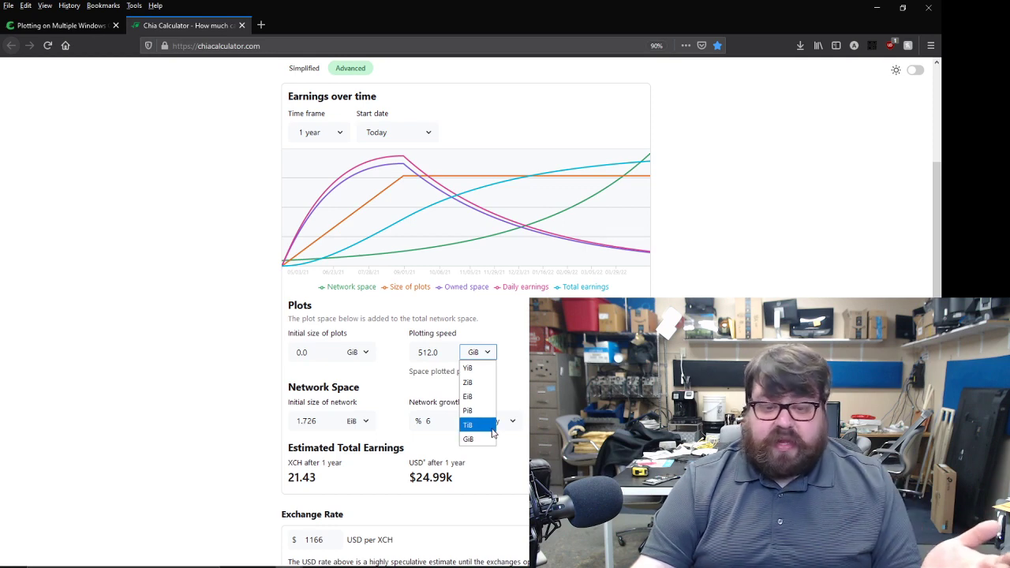
left_click(492, 426)
left_click(432, 351)
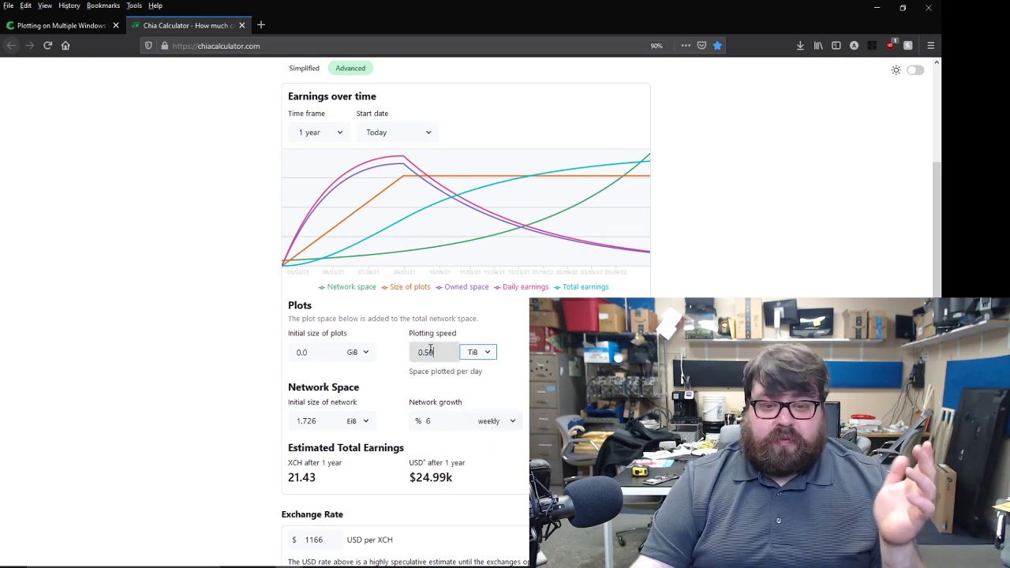
key("ctrl+a")
type("8")
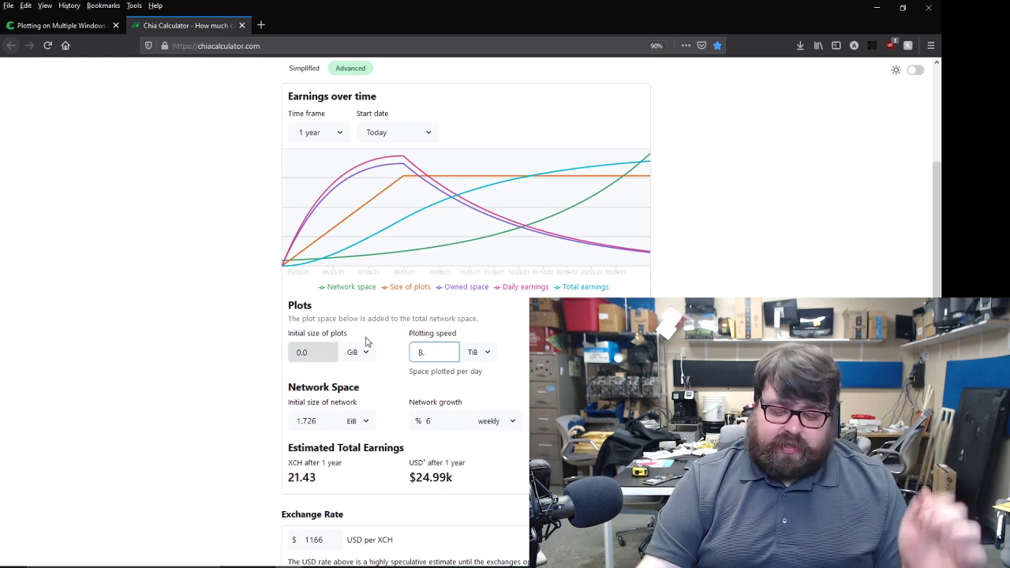
key("Tab")
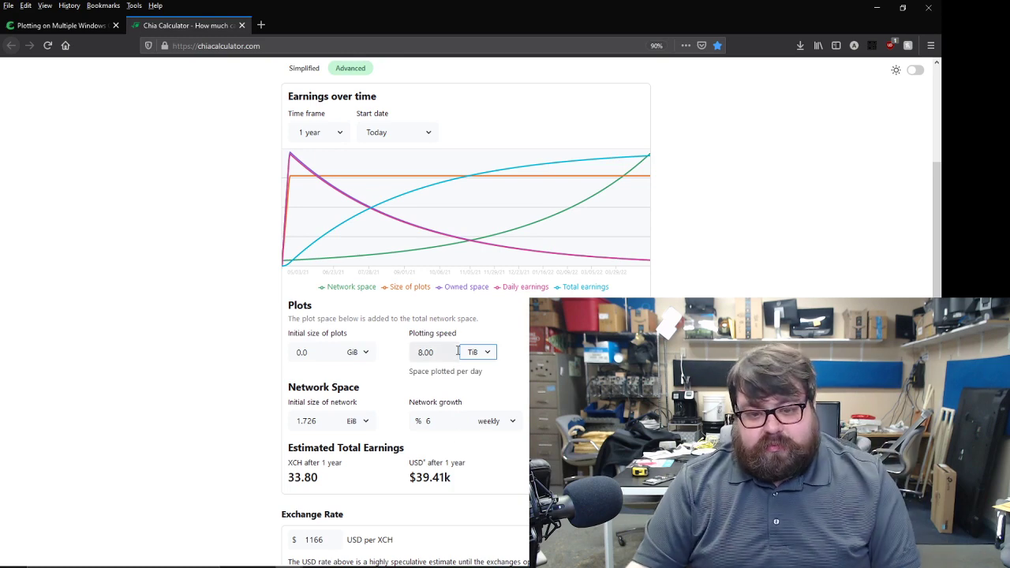
key("shift+Tab")
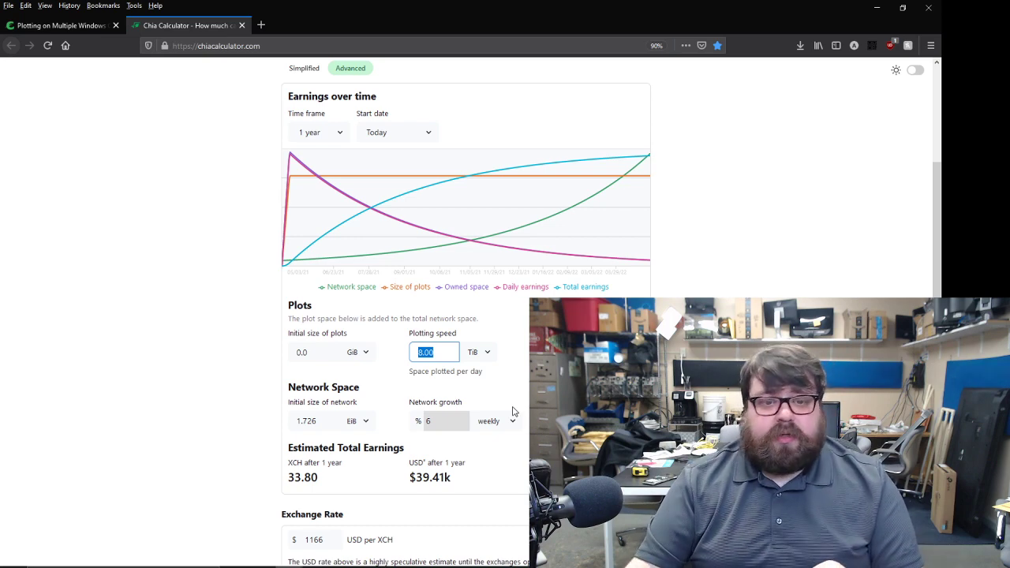
- Set the time frame to 6 months and inspect the earnings chart near the end of September 2021
left_click(334, 133)
left_click(337, 185)
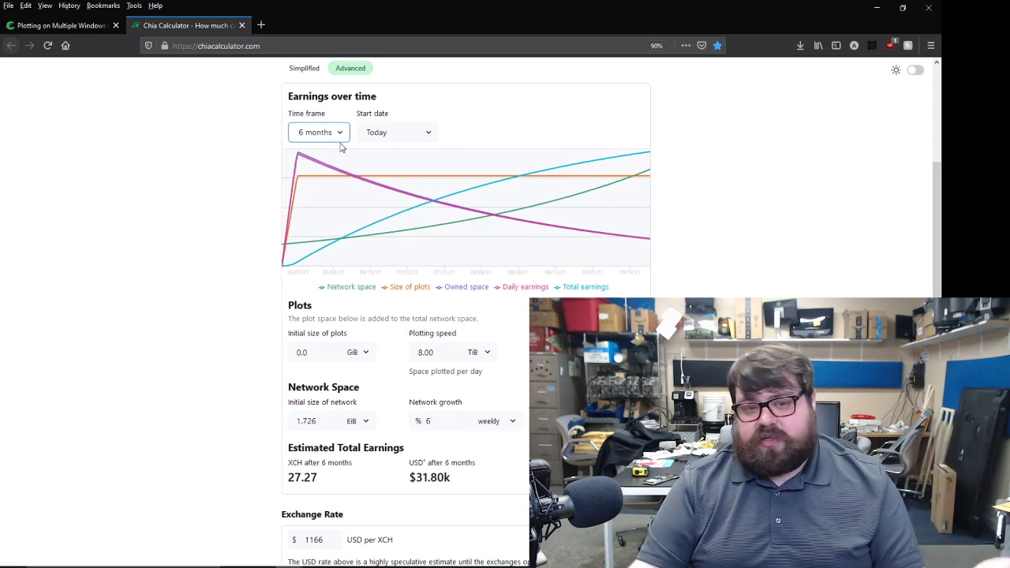
mouse_move(591, 162)
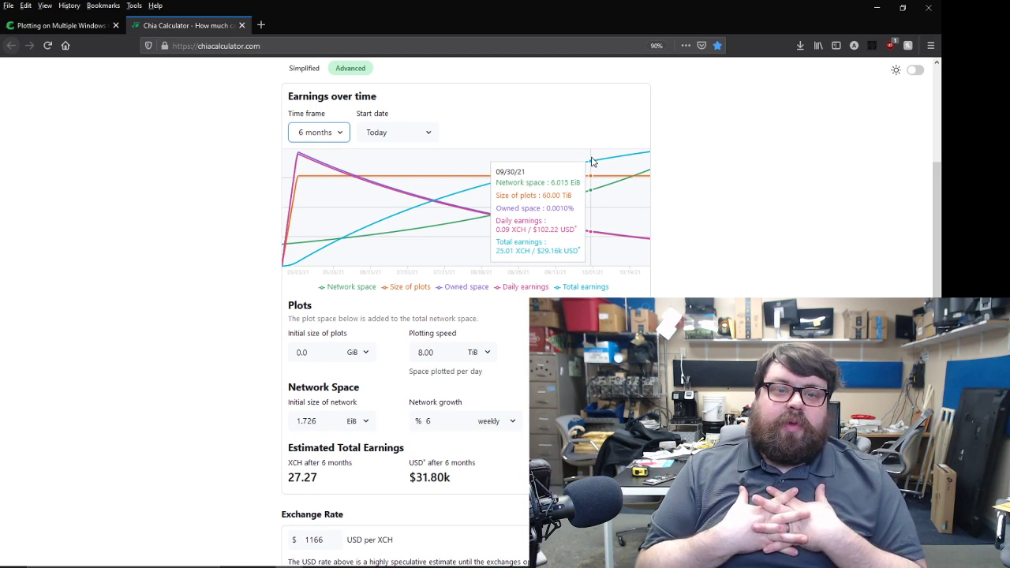
- Set the number of plots to 870 and review the estimated total earnings after 6 months
scroll(576, 161, "up", 5)
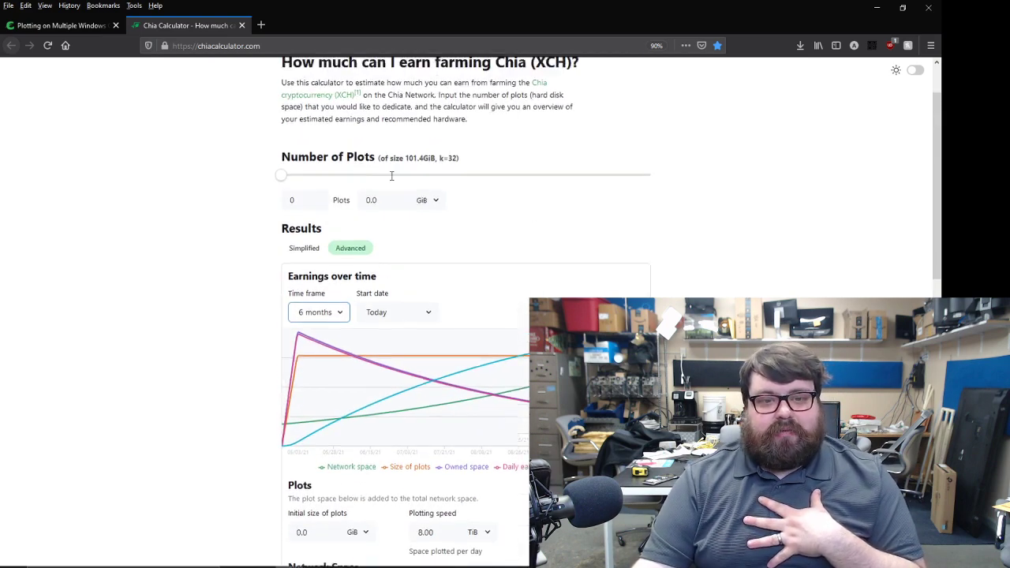
key("shift+Tab")
key("shift+Tab")
key("shift+Tab")
key("shift+Tab")
key("shift+Tab")
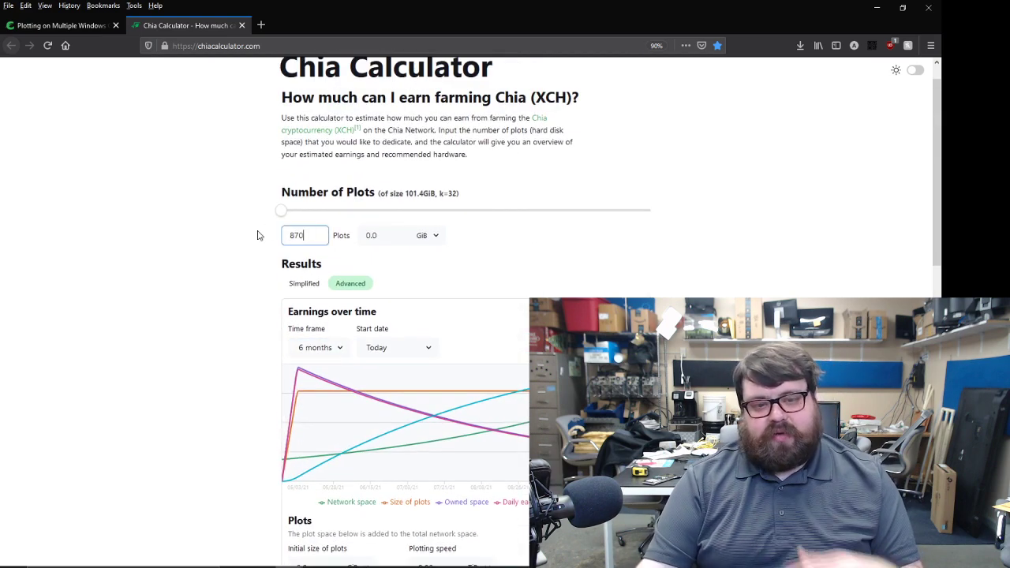
left_click(273, 237)
scroll(489, 315, "down", 4)
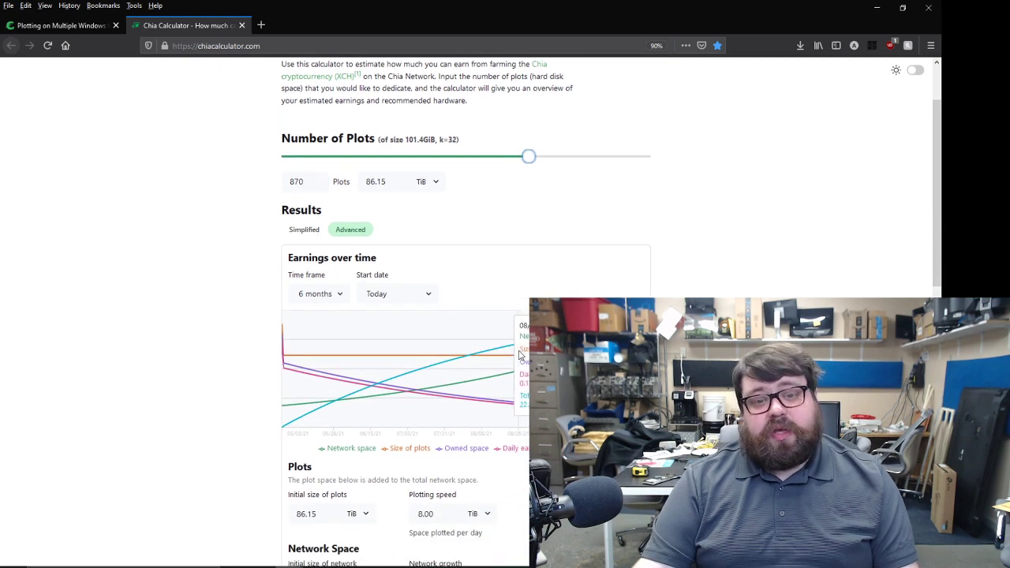
scroll(465, 315, "down", 1)
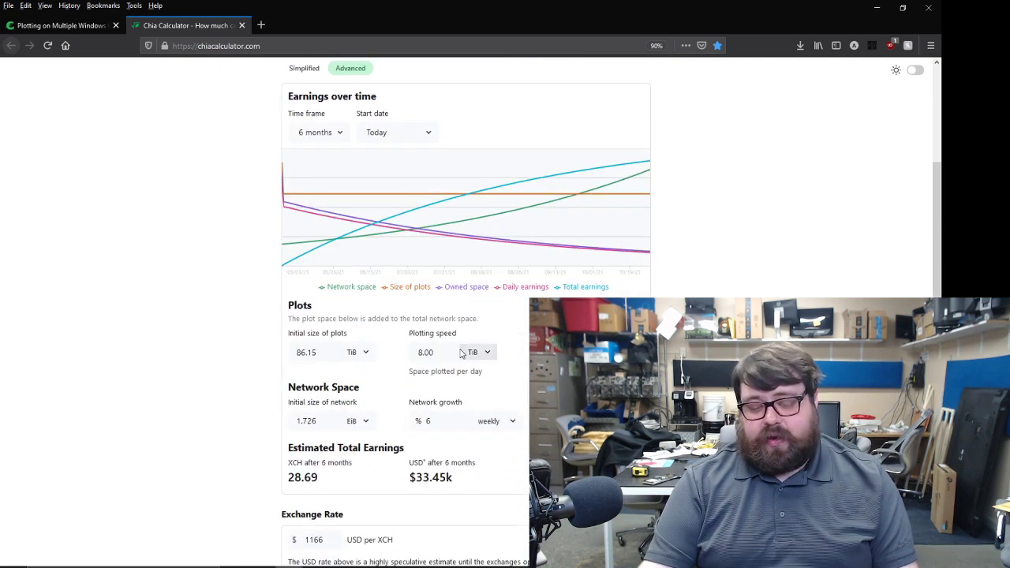
- Shorten the earnings time frame to 1 month
scroll(426, 341, "up", 1)
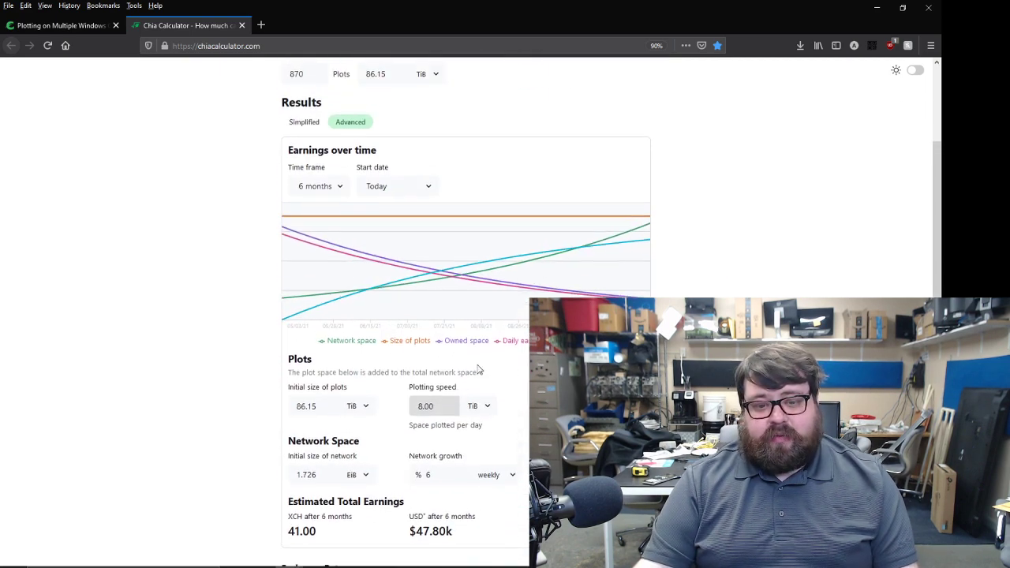
scroll(410, 477, "up", 1)
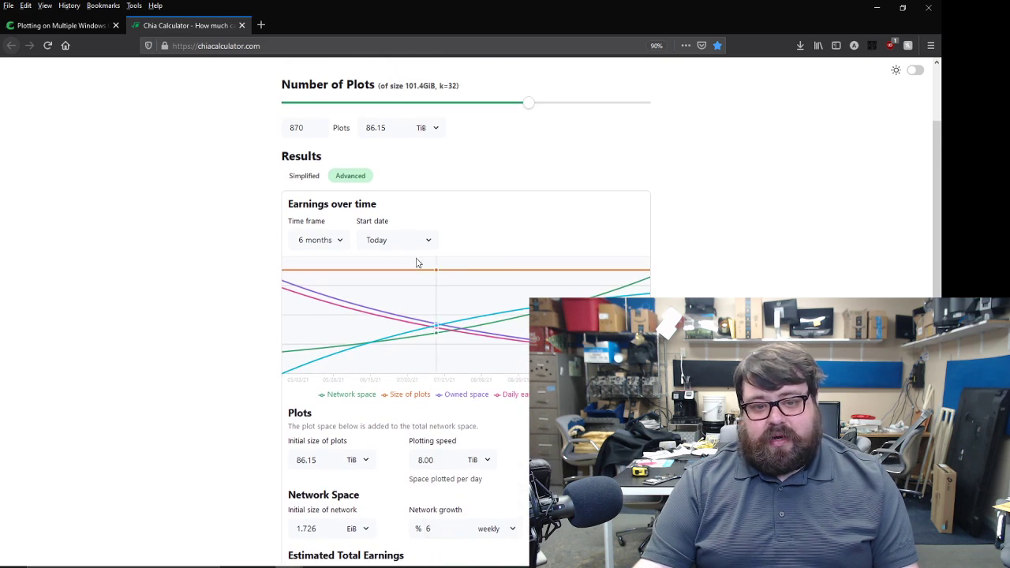
left_click(323, 240)
left_click(313, 292)
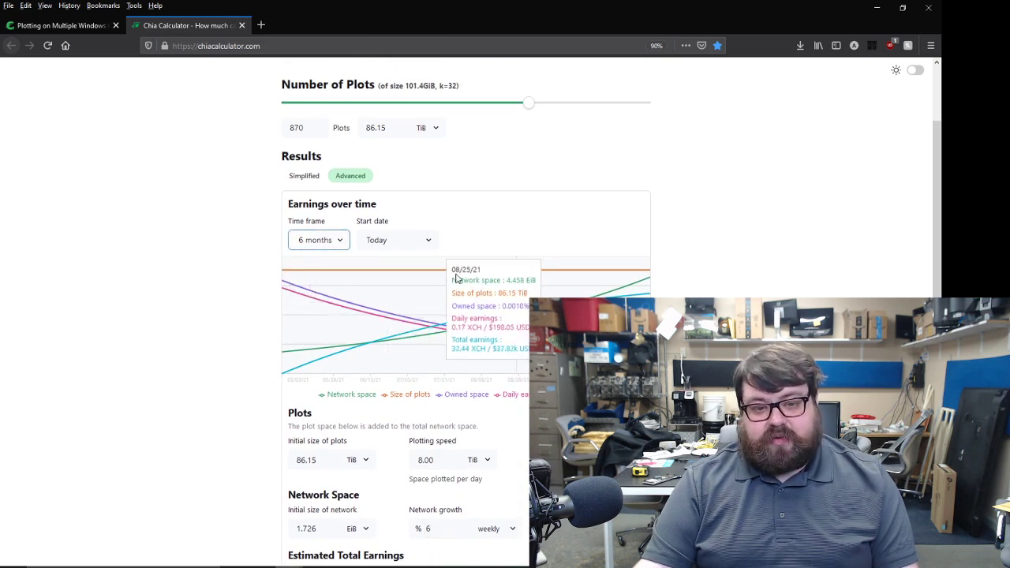
left_click(319, 242)
left_click(321, 260)
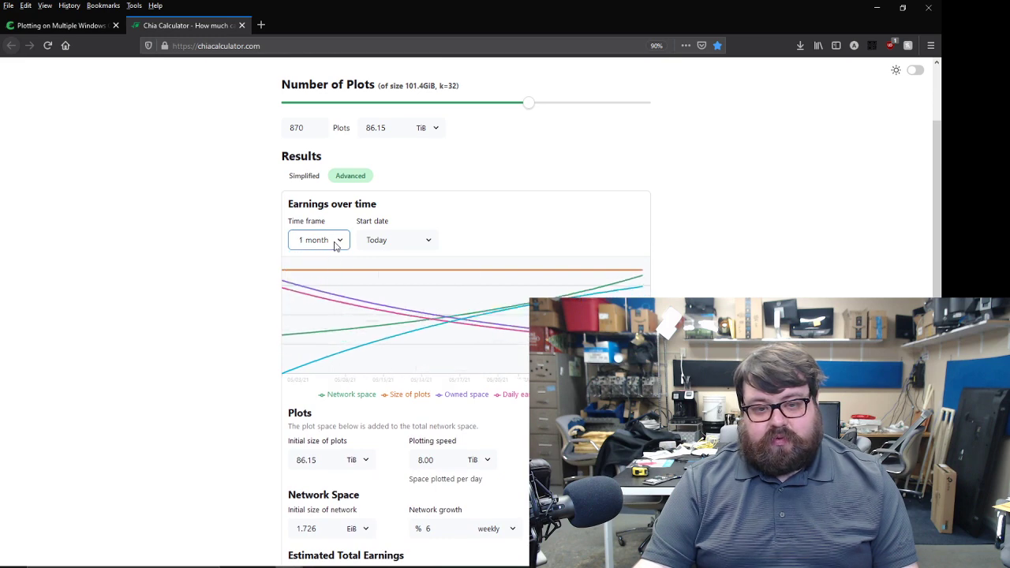
- Set the time frame to 6 months and the initial size of plots to 0, then review the estimated USD earnings
left_click(335, 242)
left_click(327, 290)
left_click_drag(320, 460, 194, 460)
type("0")
left_click(198, 458)
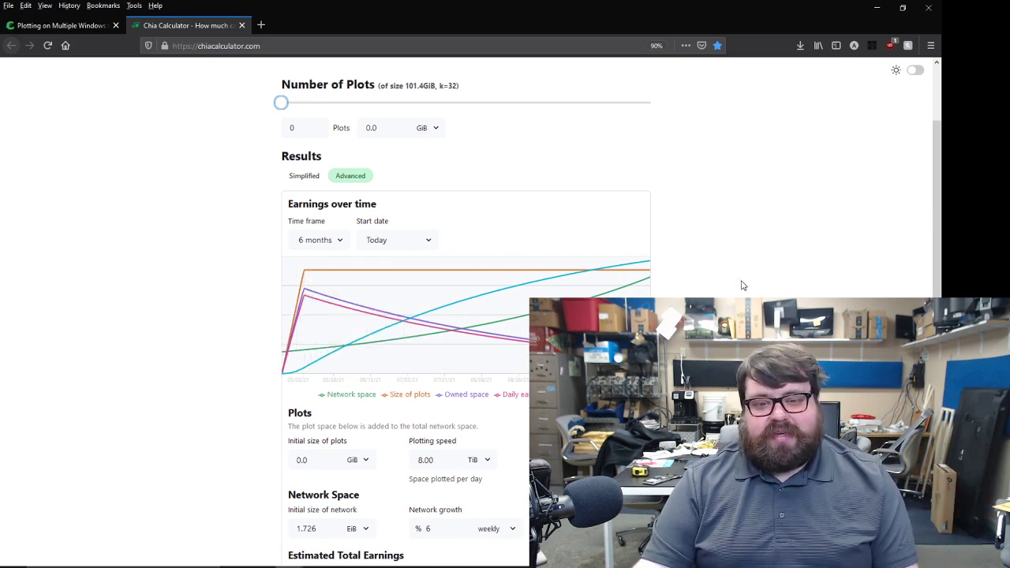
scroll(741, 286, "down", 3)
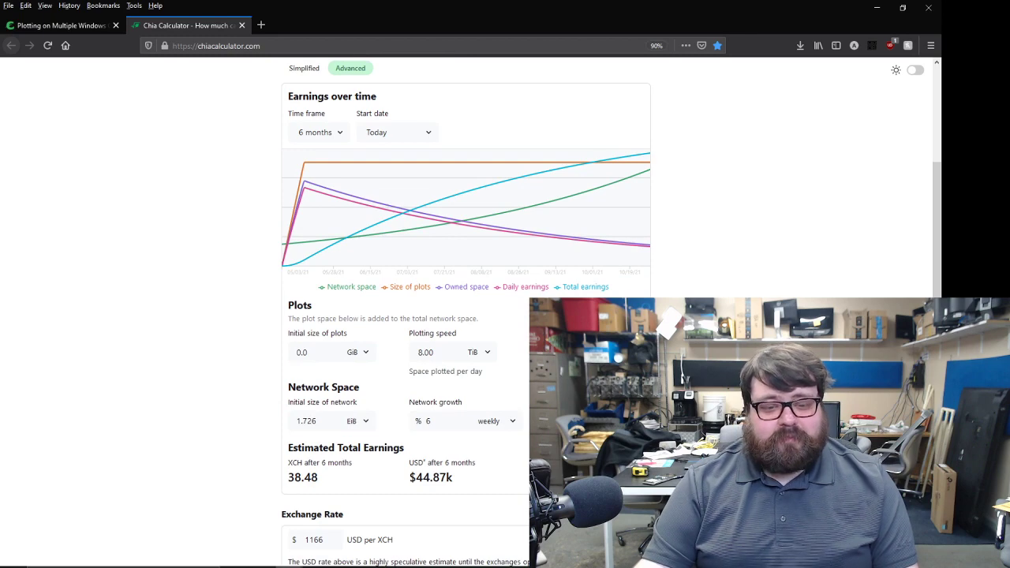
scroll(465, 237, "up", 2)
scroll(465, 236, "down", 1)
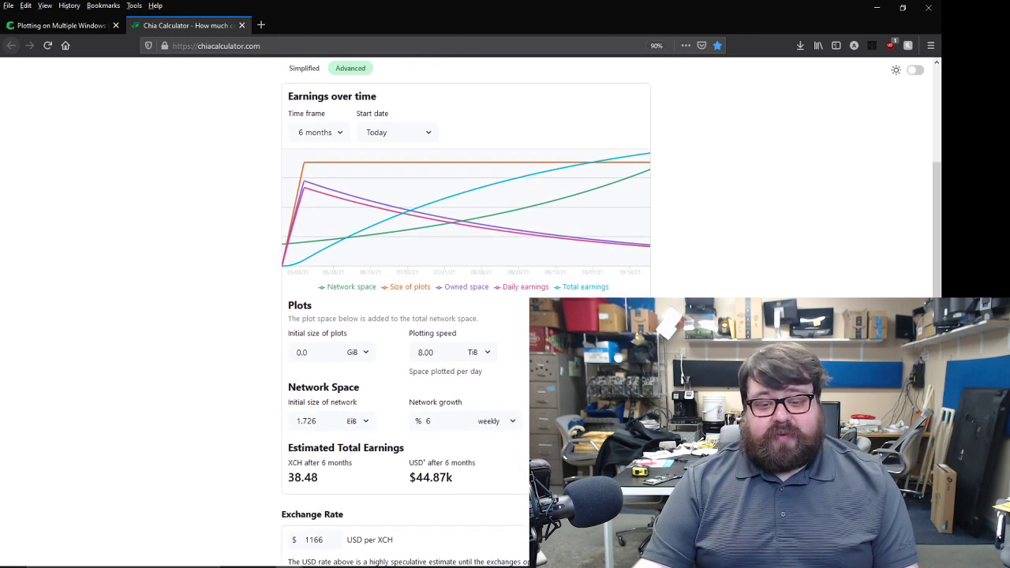
left_click_drag(416, 479, 443, 478)
- Lower the plotting speed to 2 TiB per day and review the mid-June 2021 chart values and estimated total earnings
left_click(426, 352)
double_click(426, 352)
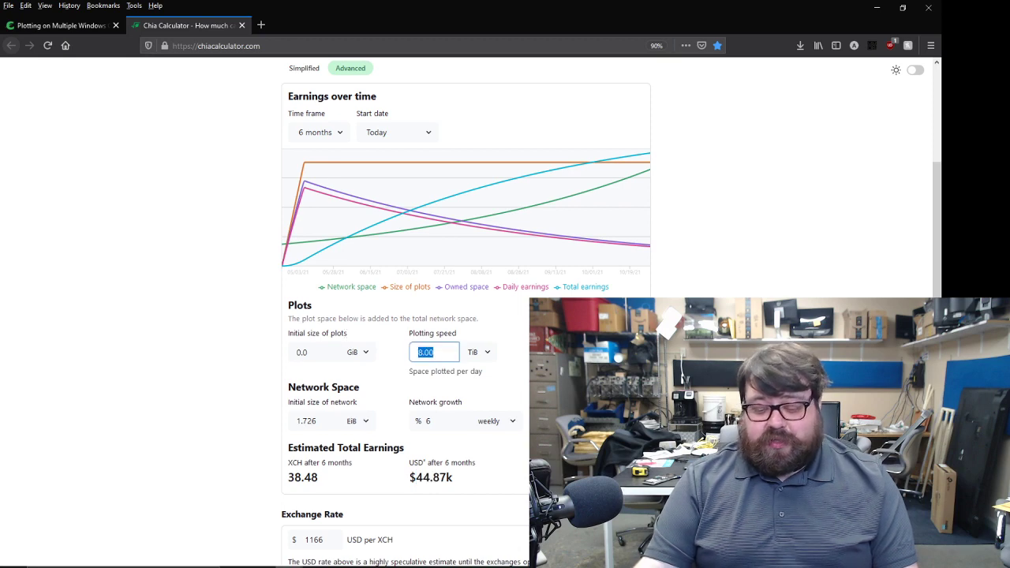
type("2")
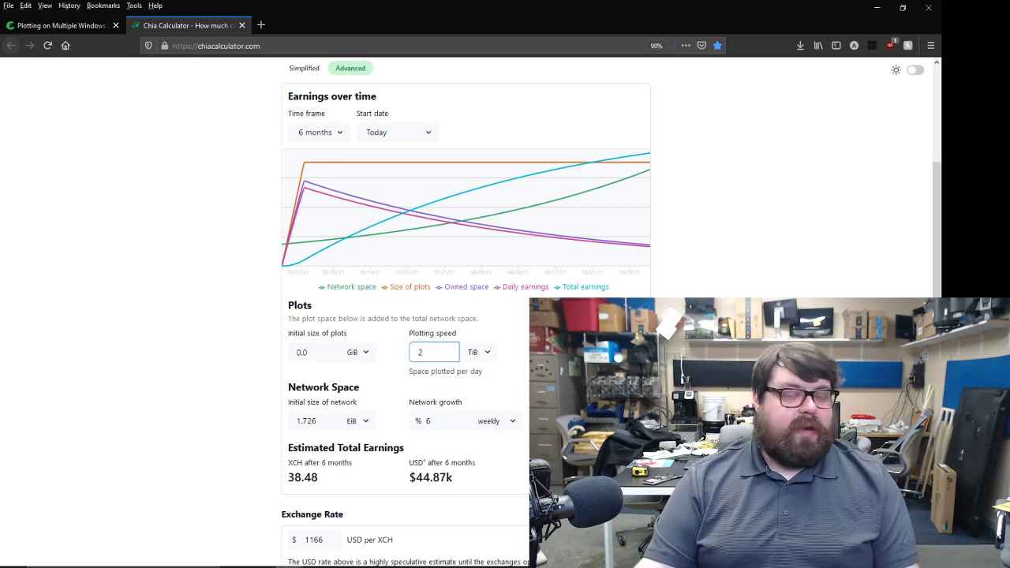
key("Tab")
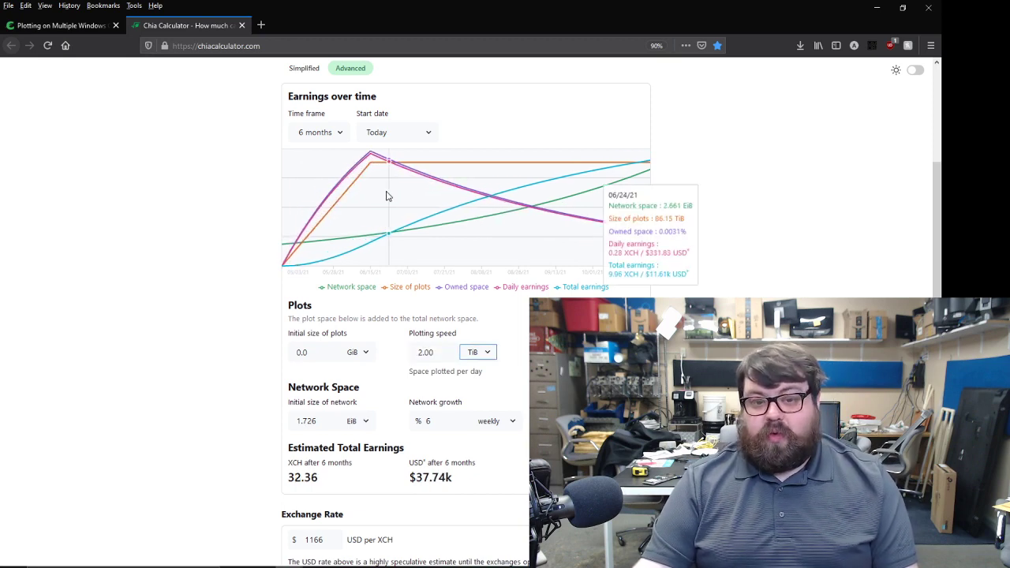
mouse_move(370, 194)
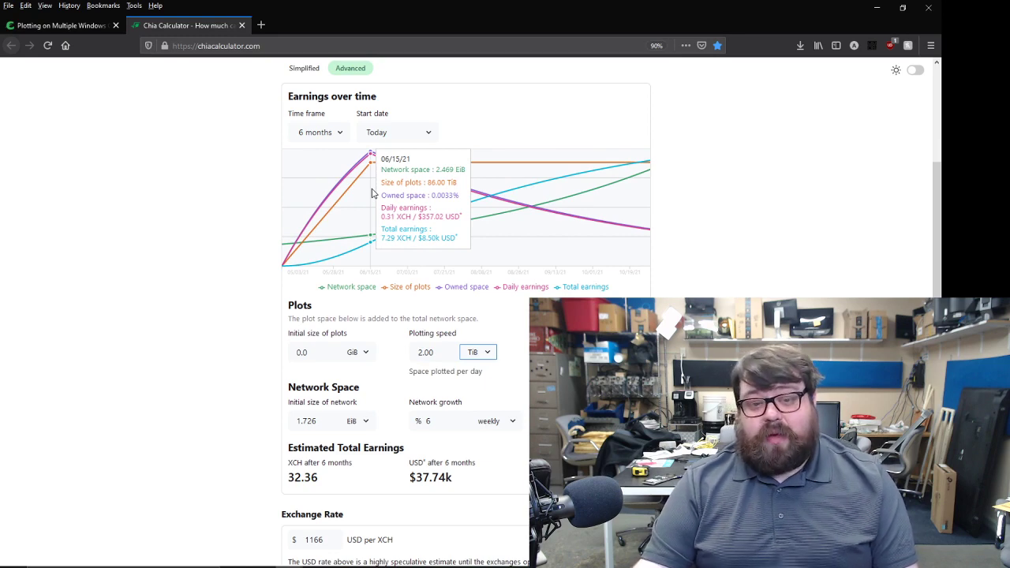
left_click_drag(455, 482, 400, 488)
left_click_drag(321, 482, 280, 480)
- Set the plotting speed back to 8 TiB per day
left_click_drag(446, 351, 366, 341)
type("8")
key("Tab")
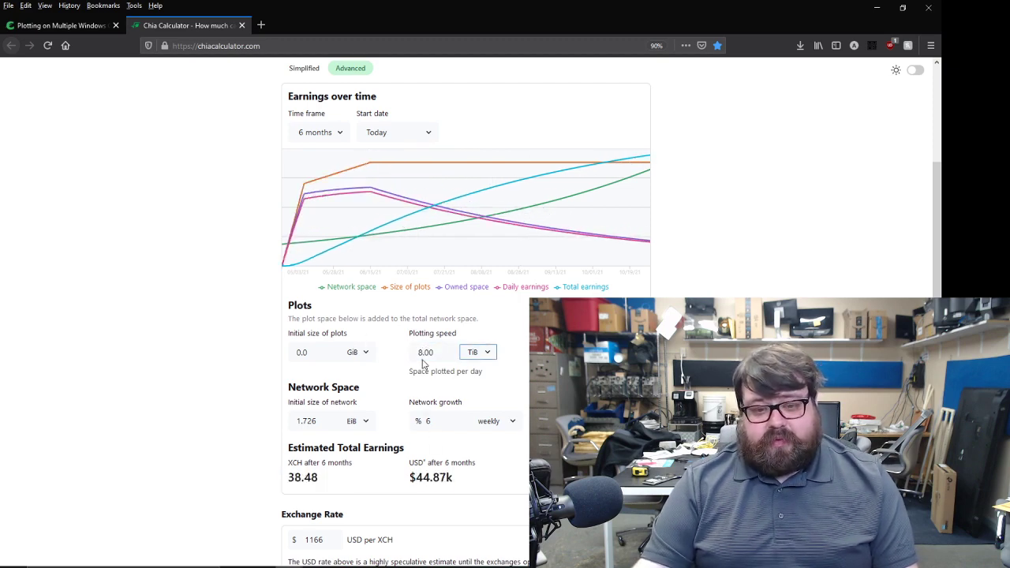